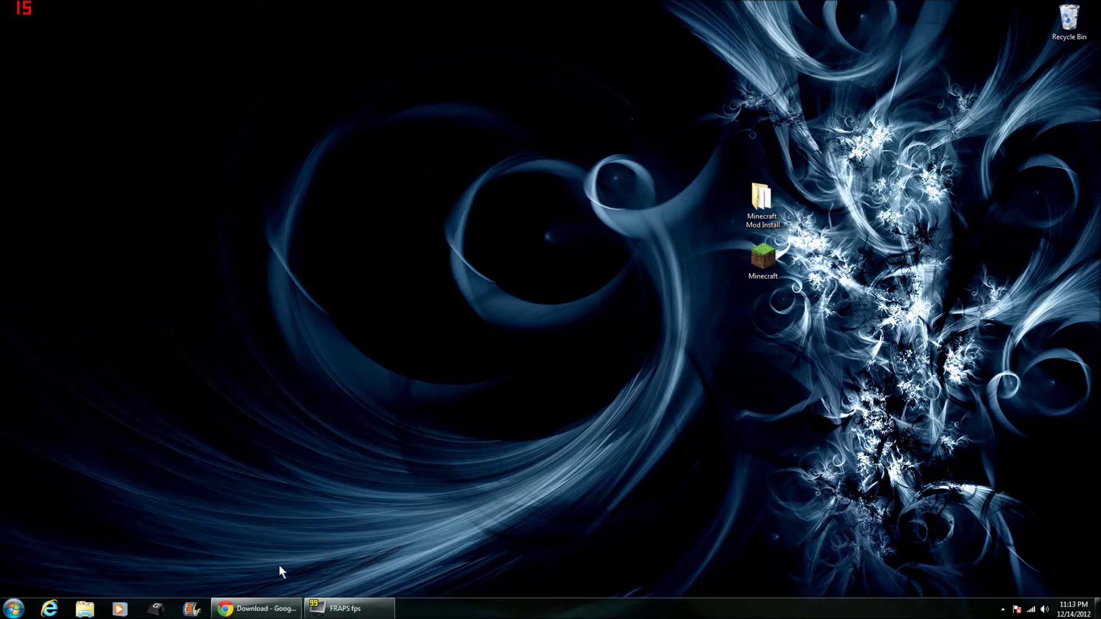
Restore the Chrome window showing the 7-Zip 9.20 download page.
click(253, 609)
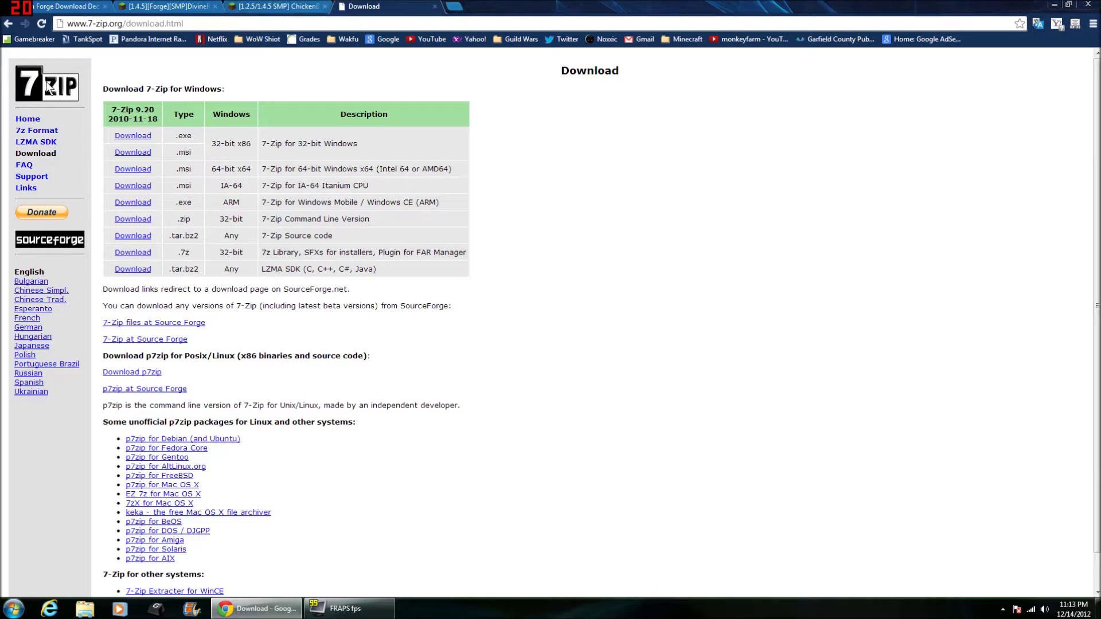
Switch to the 'Main Forge Download December 8th' forum post.
click(69, 6)
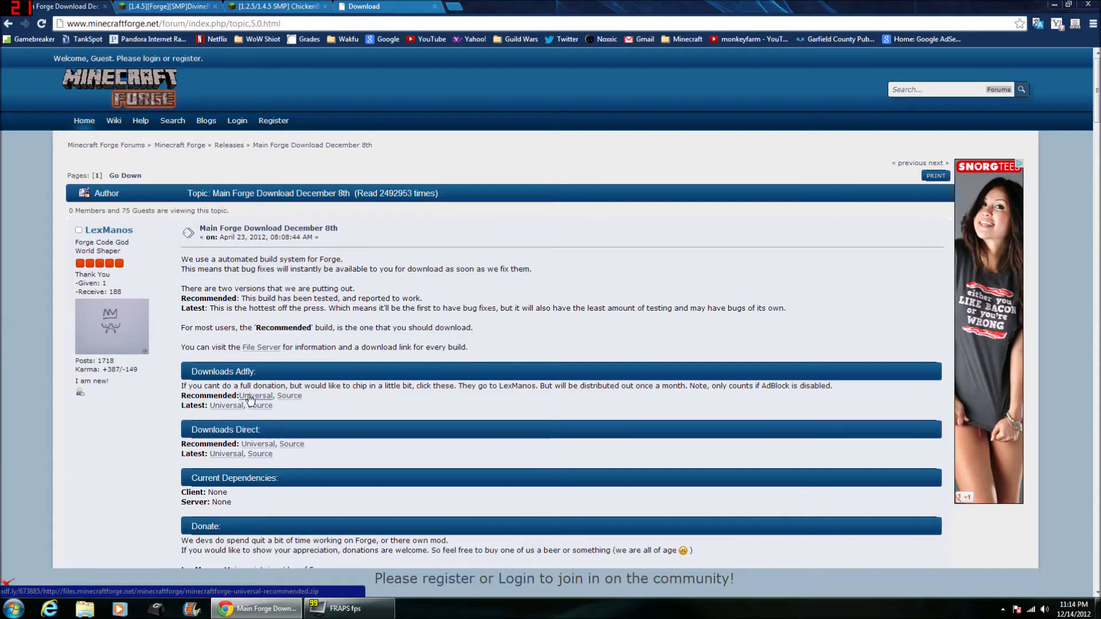
Switch to the '[1.4.5][Forge][SMP]DivineRPG' forum topic with its download links.
click(138, 6)
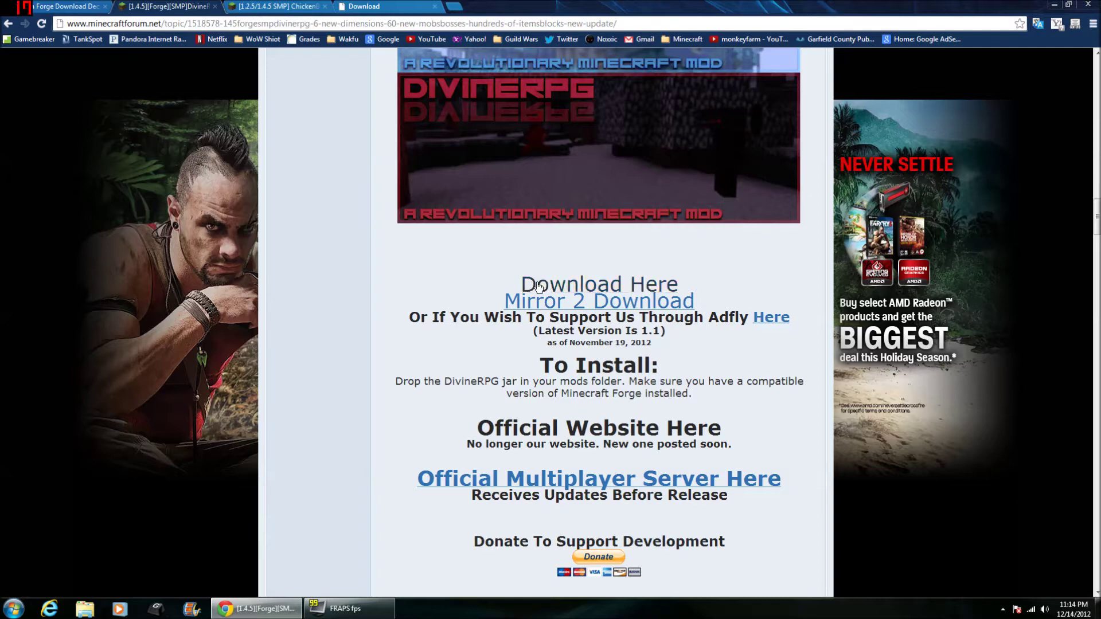
Read the ChickenBones CodeChickenCore and Not Enough Items install instructions, then minimize Chrome.
click(247, 5)
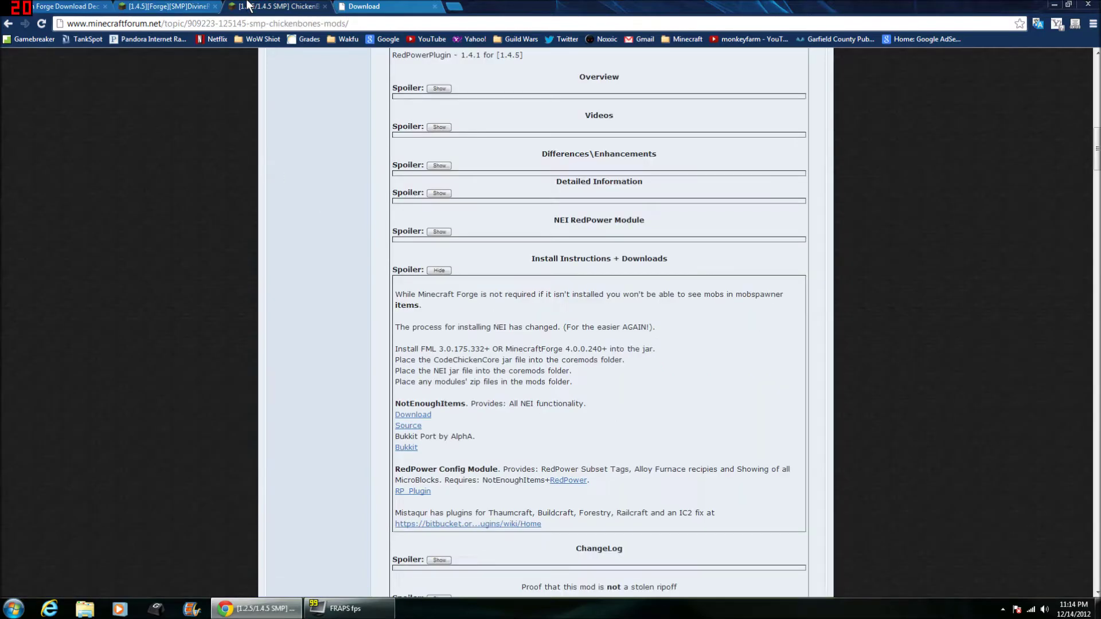
scroll(334, 191, up, 6)
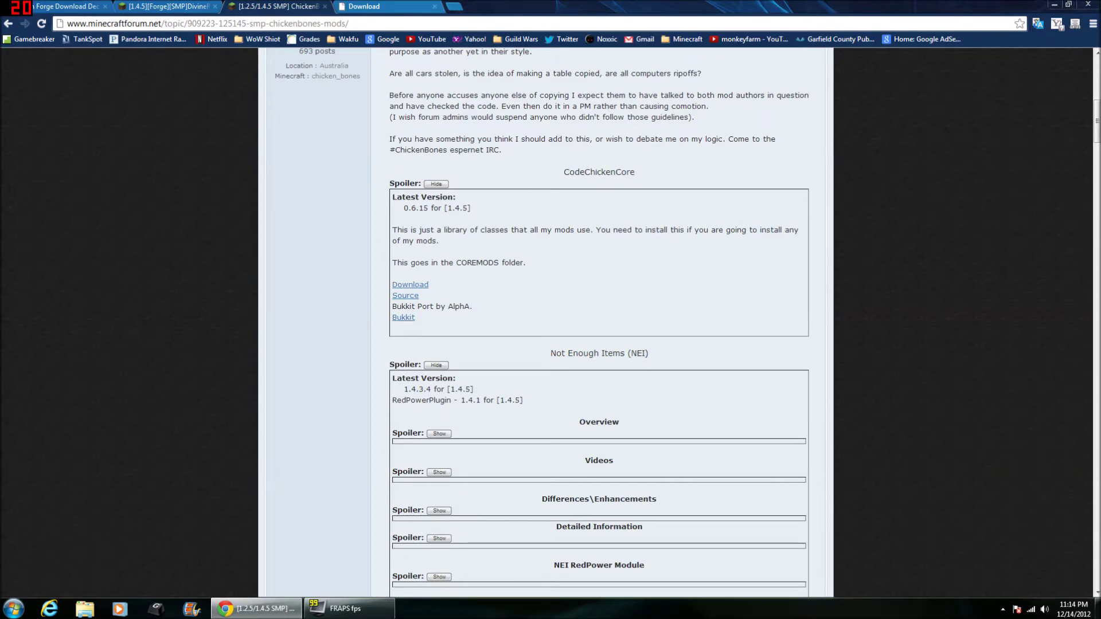
scroll(495, 293, down, 5)
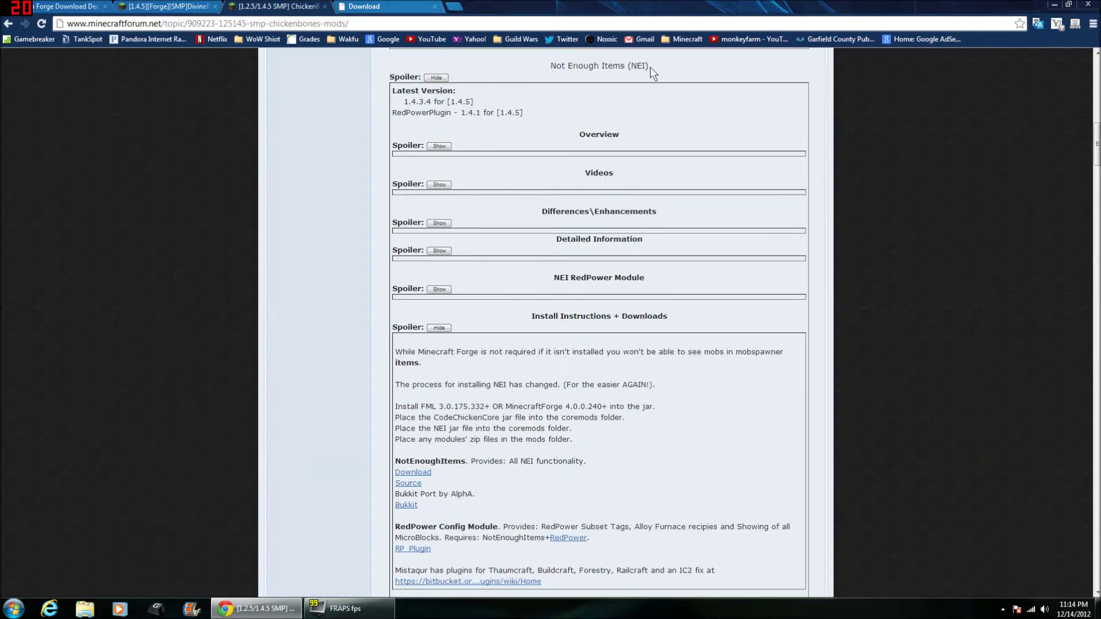
drag(549, 66, 643, 80)
click(514, 198)
scroll(415, 398, down, 2)
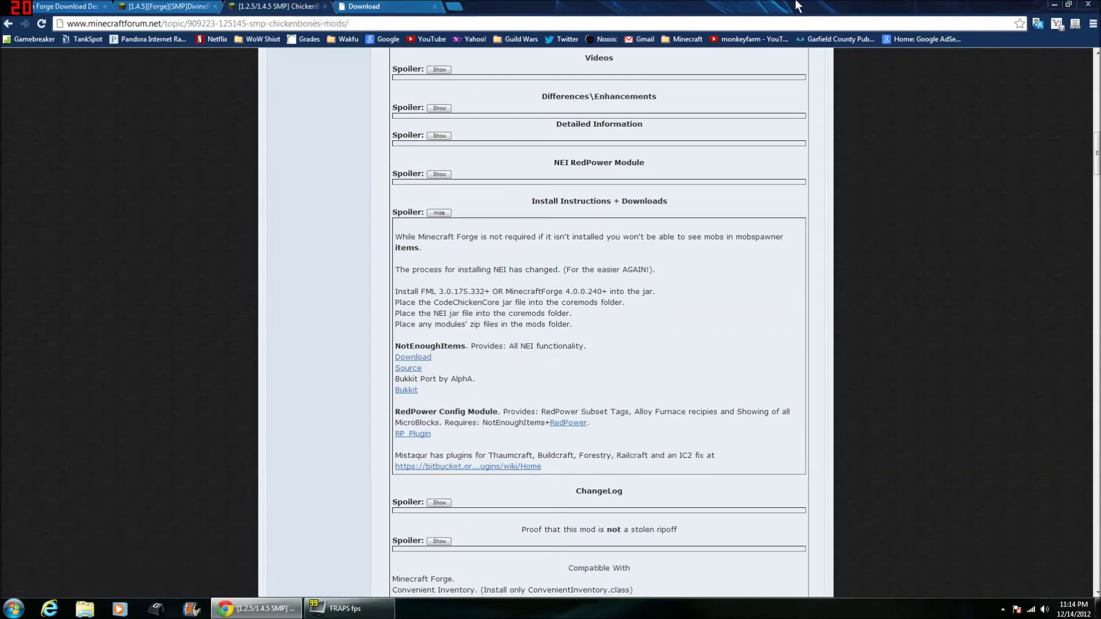
click(1054, 4)
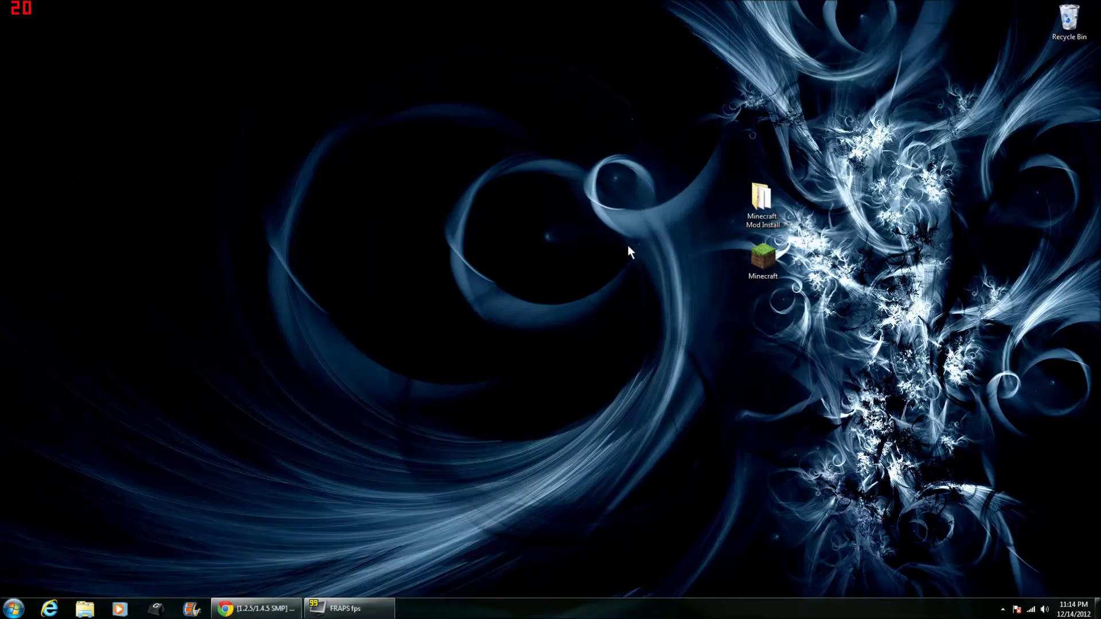
Go to %appdata%\.minecraft\bin and open minecraft.jar in WinRAR.
click(13, 608)
text(%)
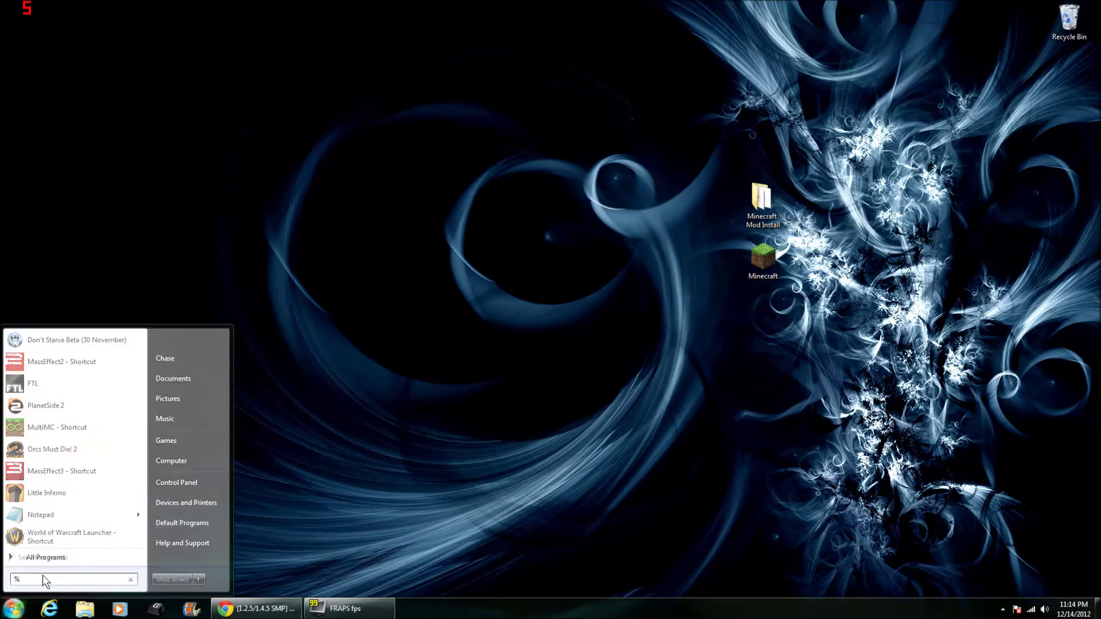
text(appdata%)
key(Return)
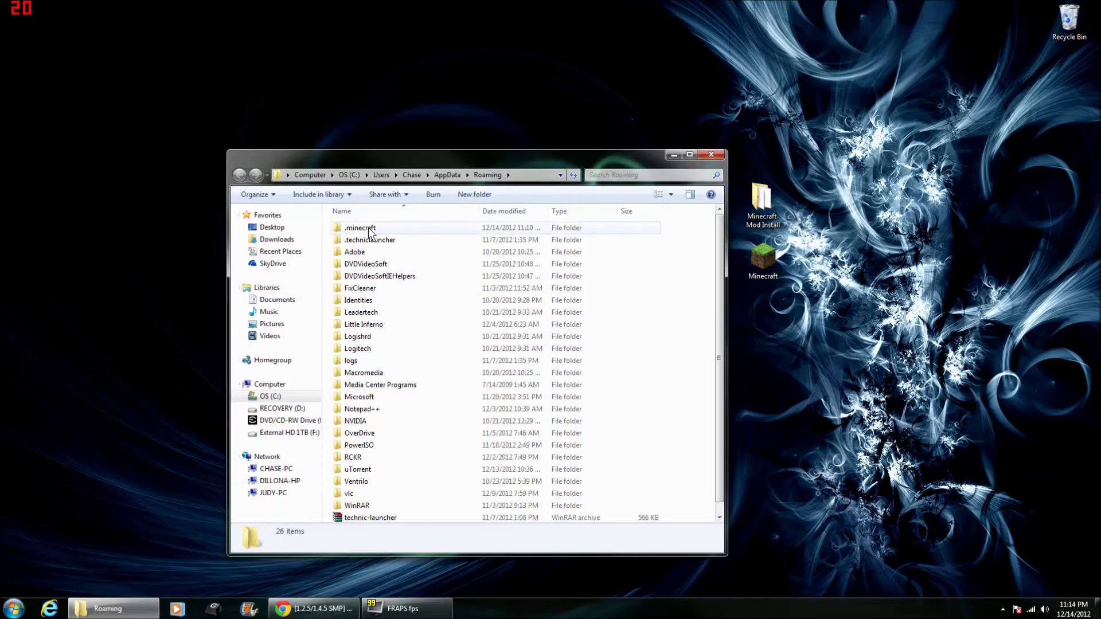
double_click(370, 232)
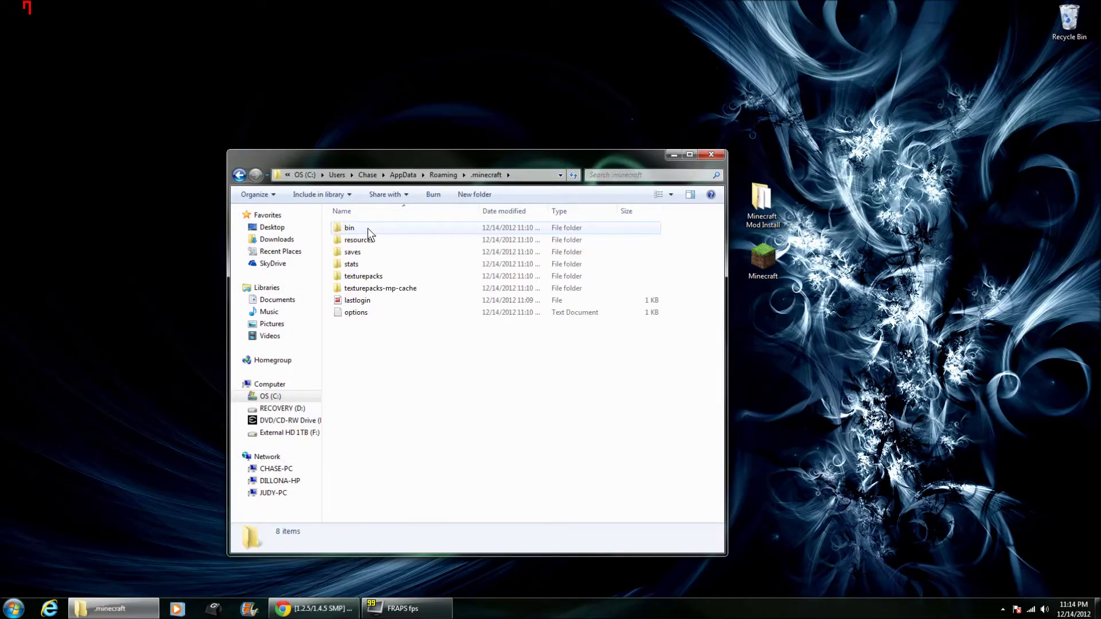
double_click(367, 228)
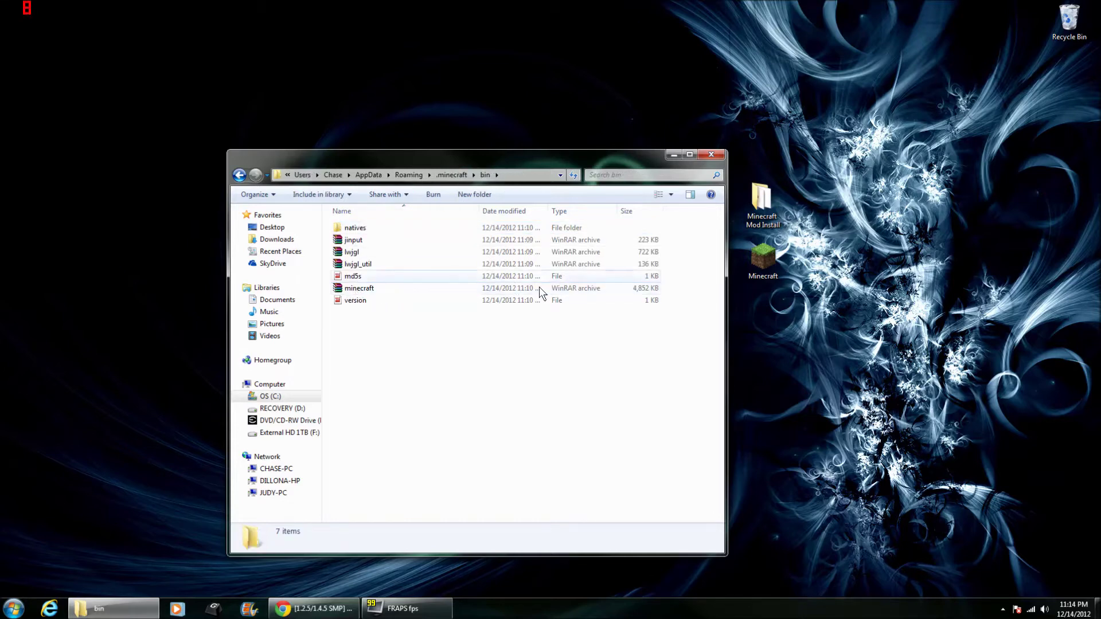
double_click(377, 290)
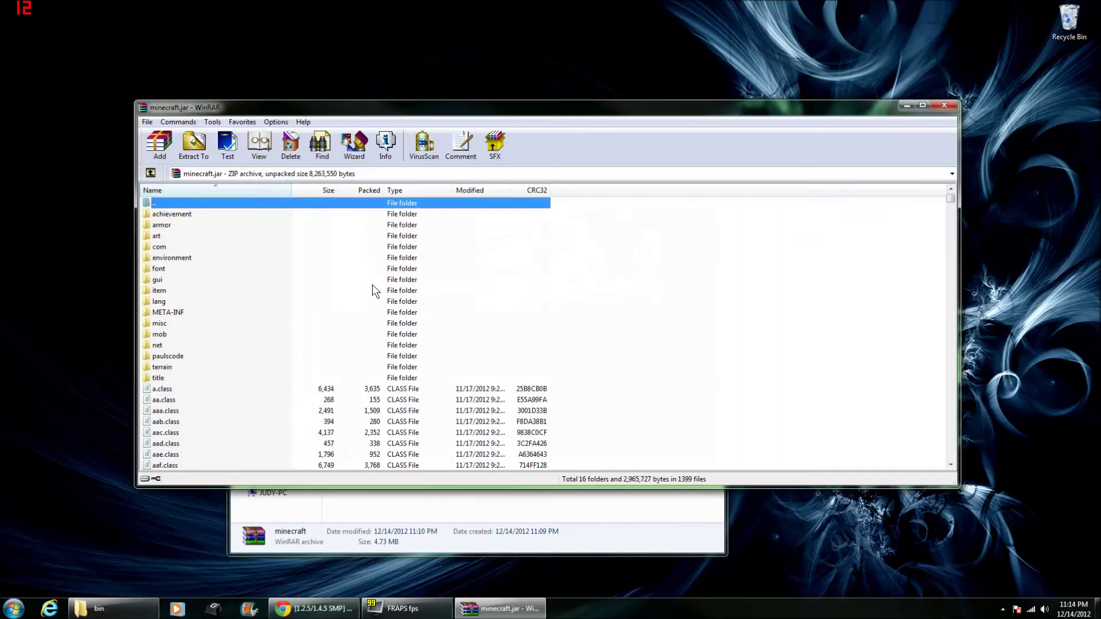
Delete the META-INF folder from minecraft.jar.
click(171, 312)
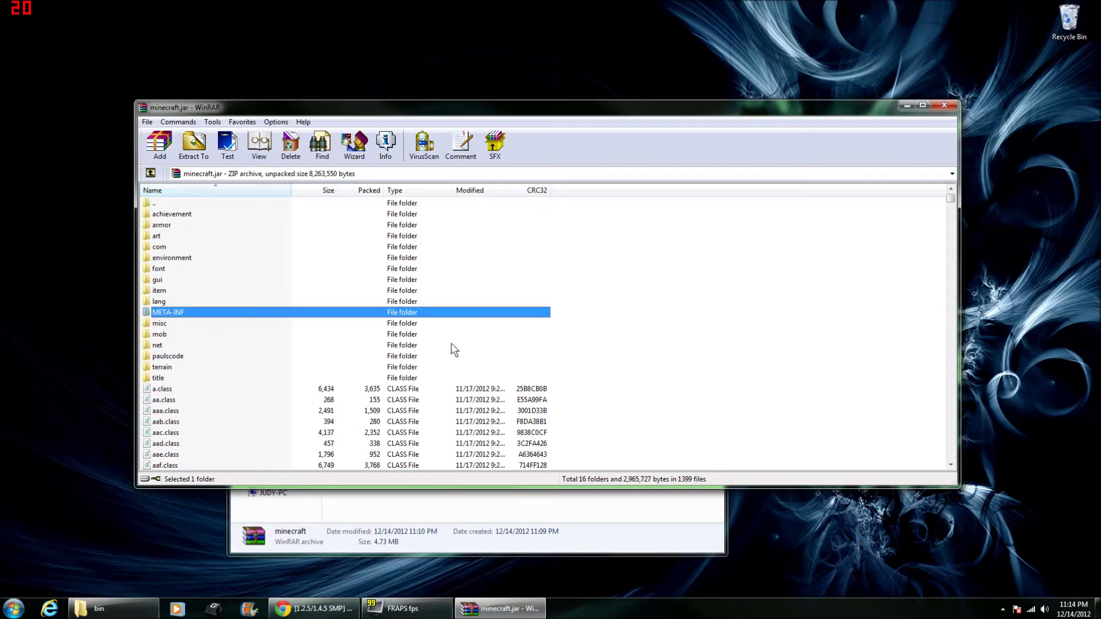
key(Delete)
key(Return)
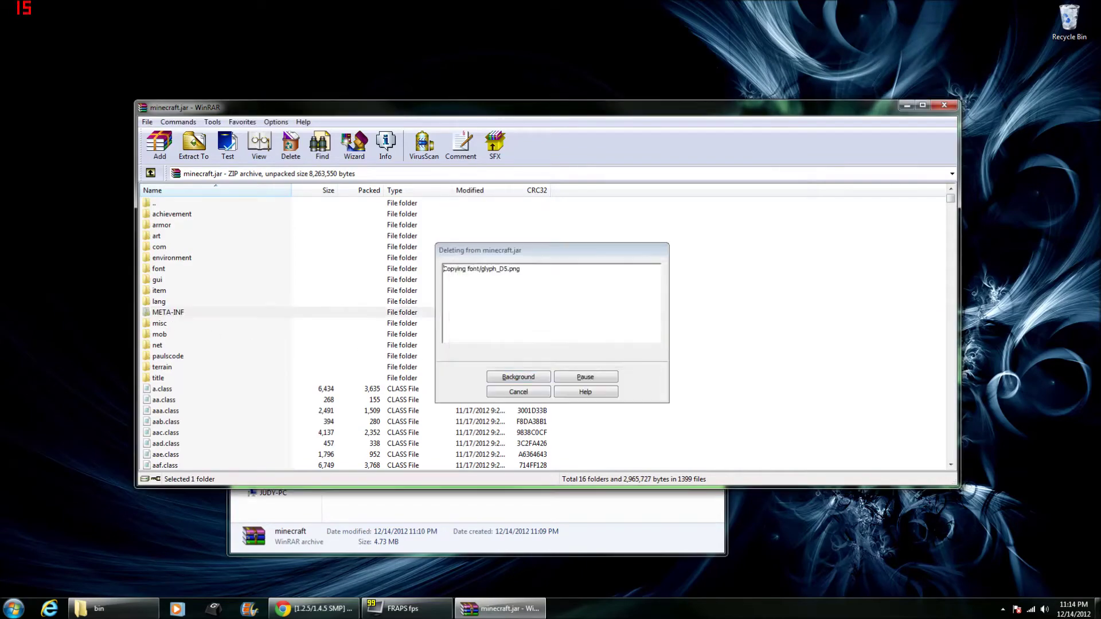
Snap the minecraft.jar window to the left half and hide the bin folder window.
drag(483, 109, 1, 8)
click(646, 155)
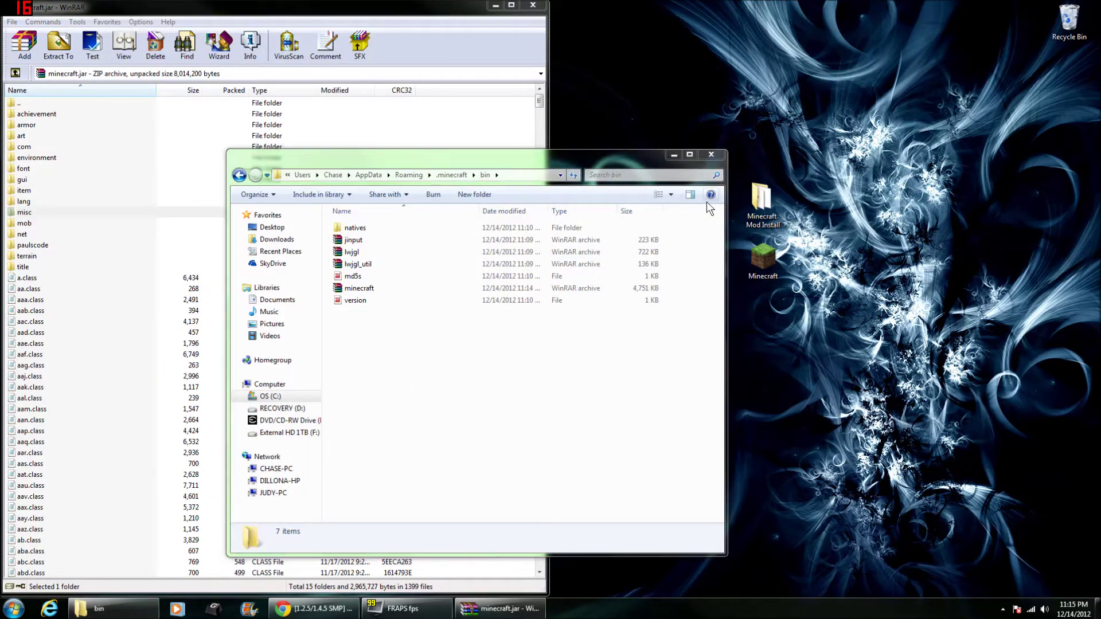
click(669, 153)
Add all files from minecraftforge-universal-1.4.5-6.4.0.397.zip into minecraft.jar, then close the jar.
double_click(756, 201)
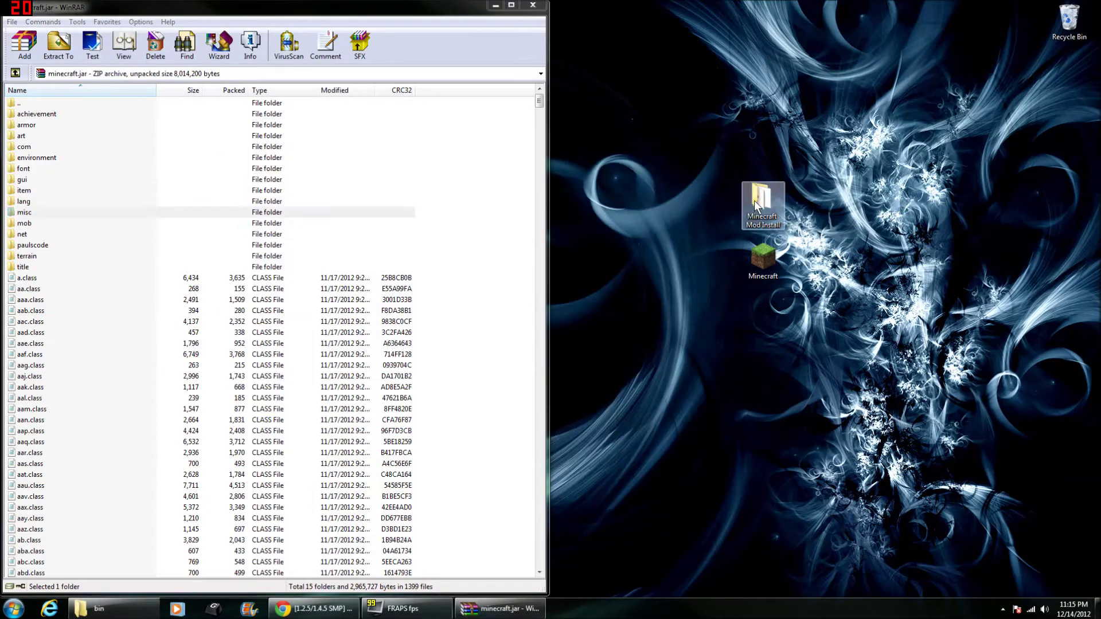
double_click(390, 267)
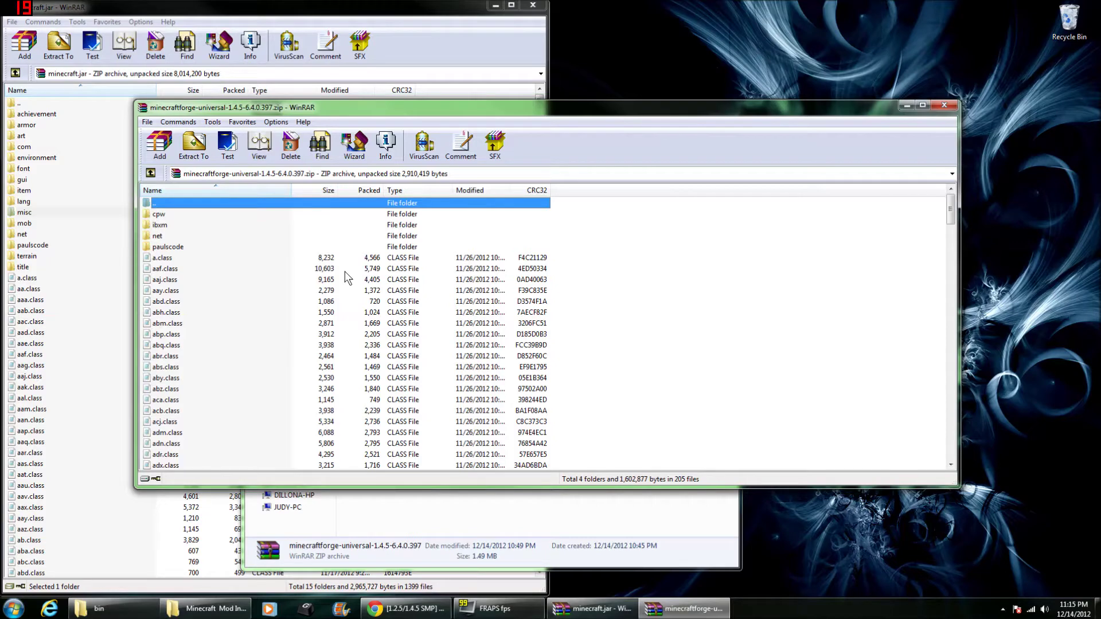
key(ctrl+a)
ctrl+click(162, 205)
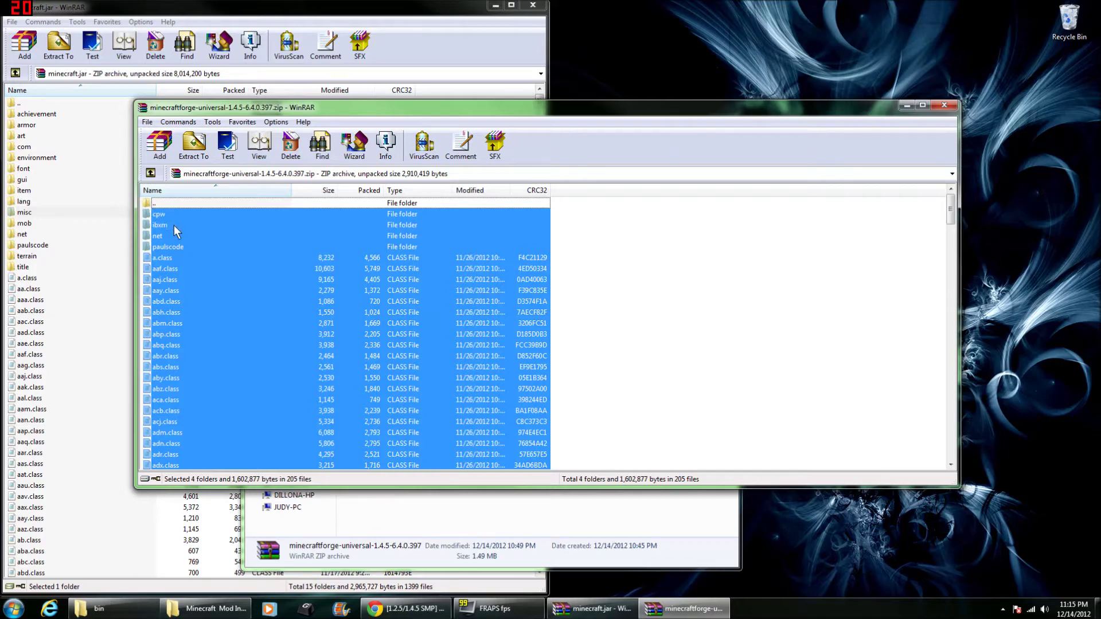
drag(175, 231, 106, 179)
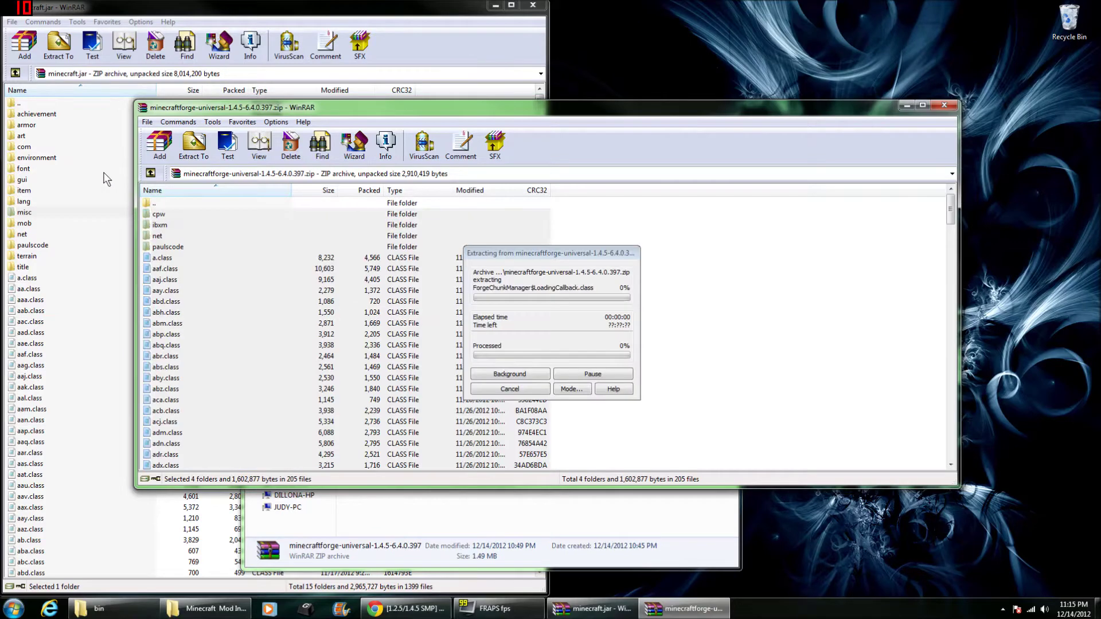
click(273, 399)
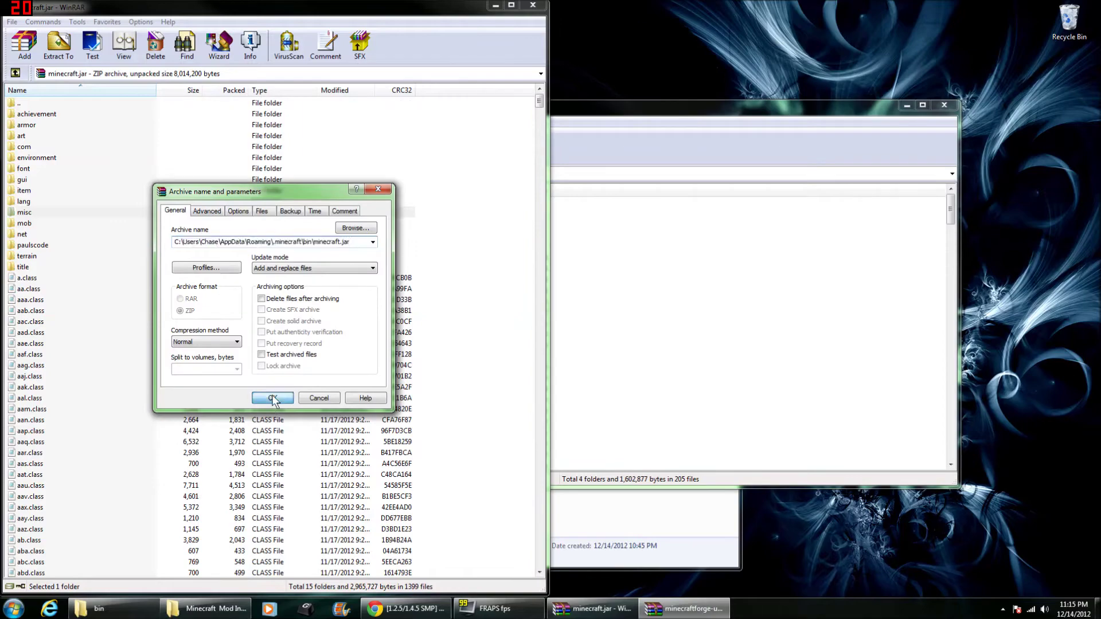
click(533, 7)
Close the Forge zip and folder, then launch Minecraft and log in.
click(944, 105)
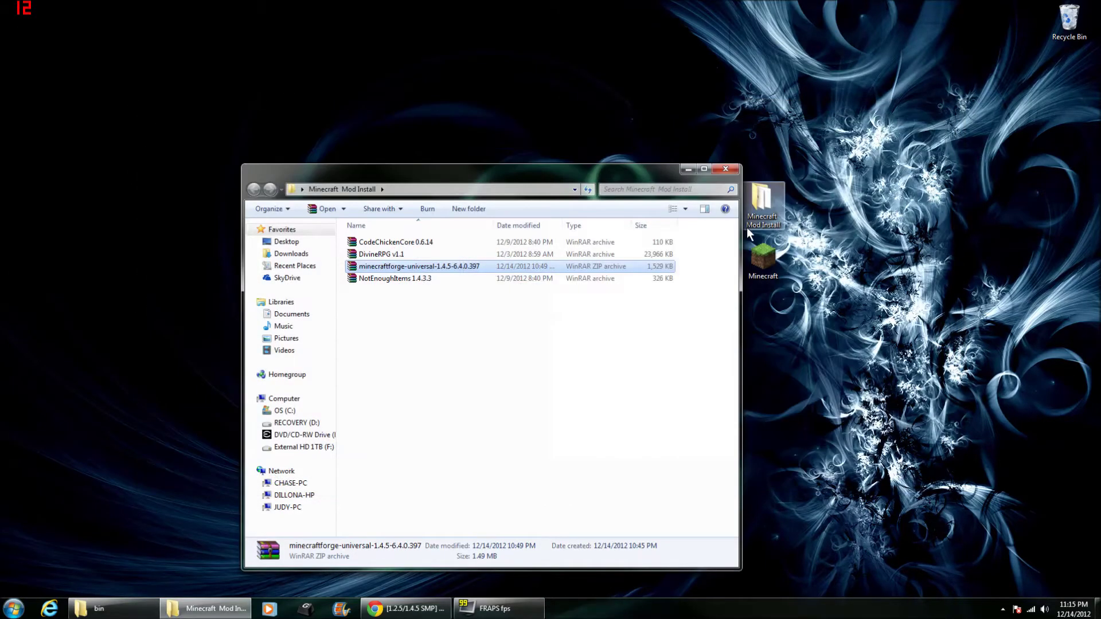
click(689, 169)
double_click(764, 259)
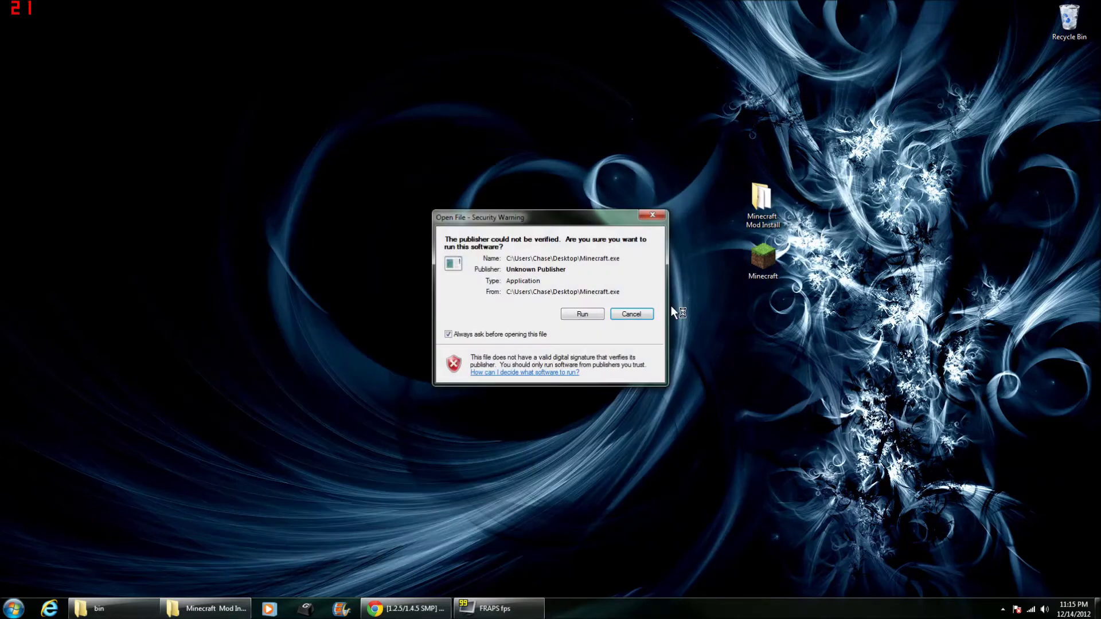
click(582, 314)
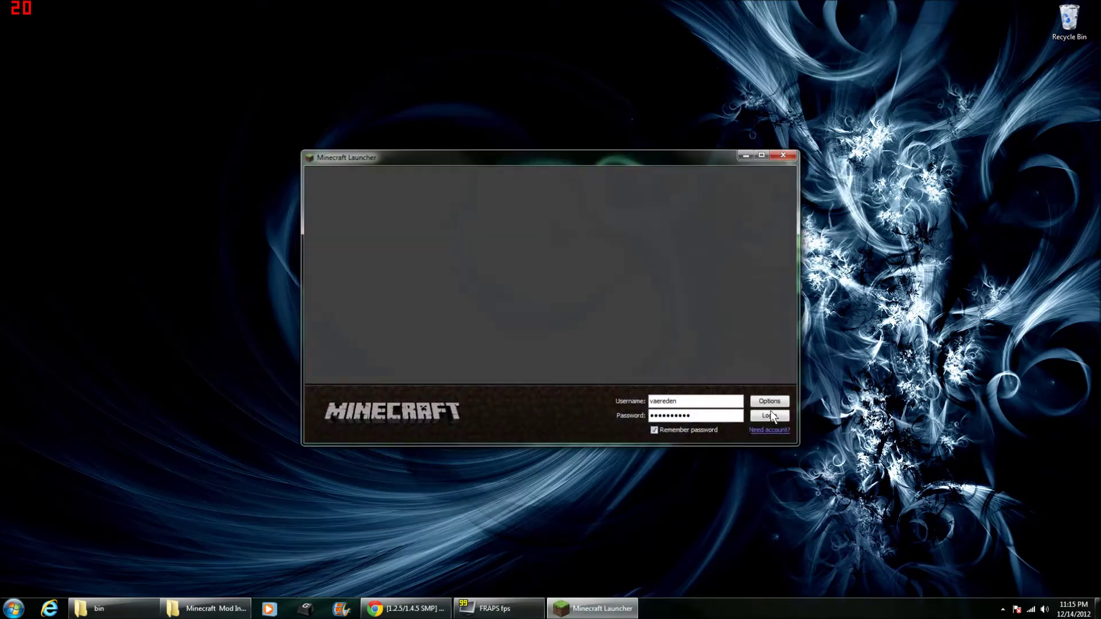
click(779, 422)
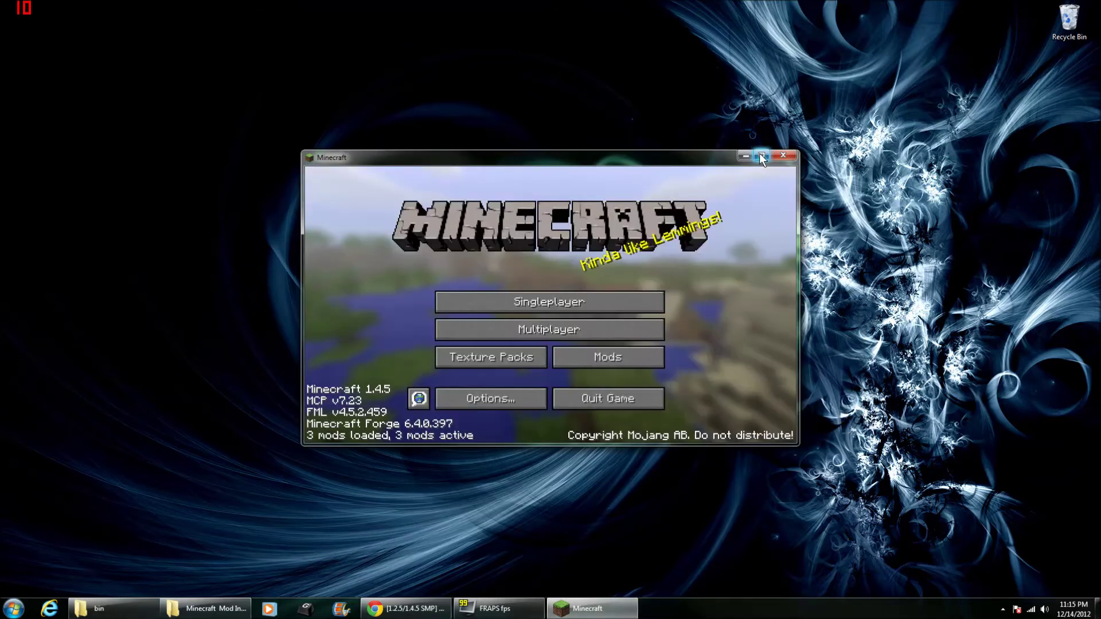
Check Minecraft Forge and Forge Mod Loader in the Mods list, then quit the game.
click(635, 356)
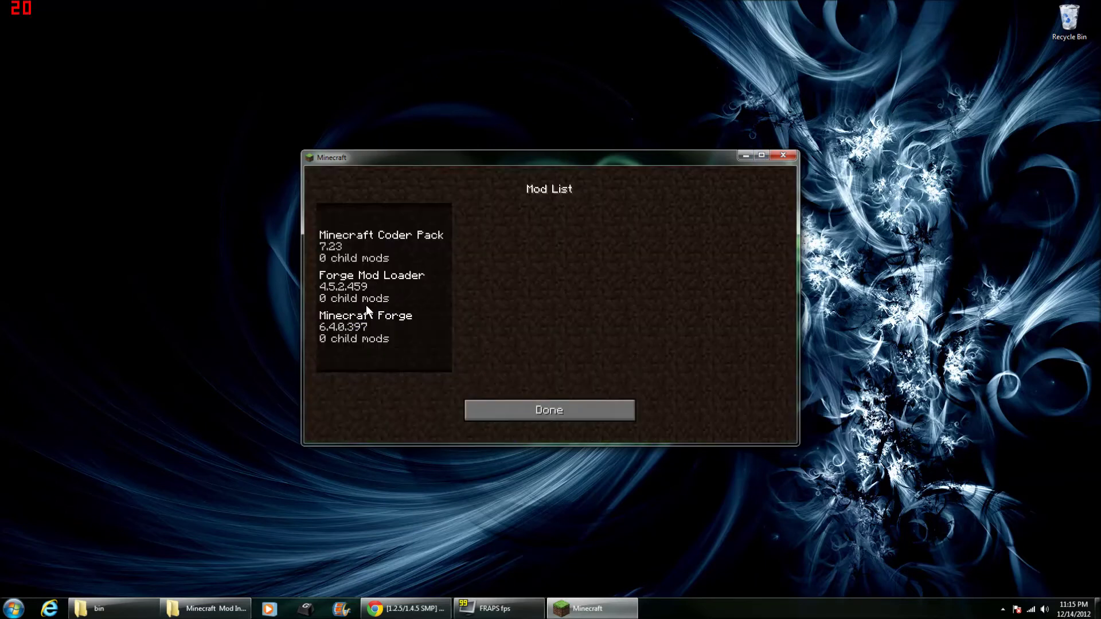
click(370, 327)
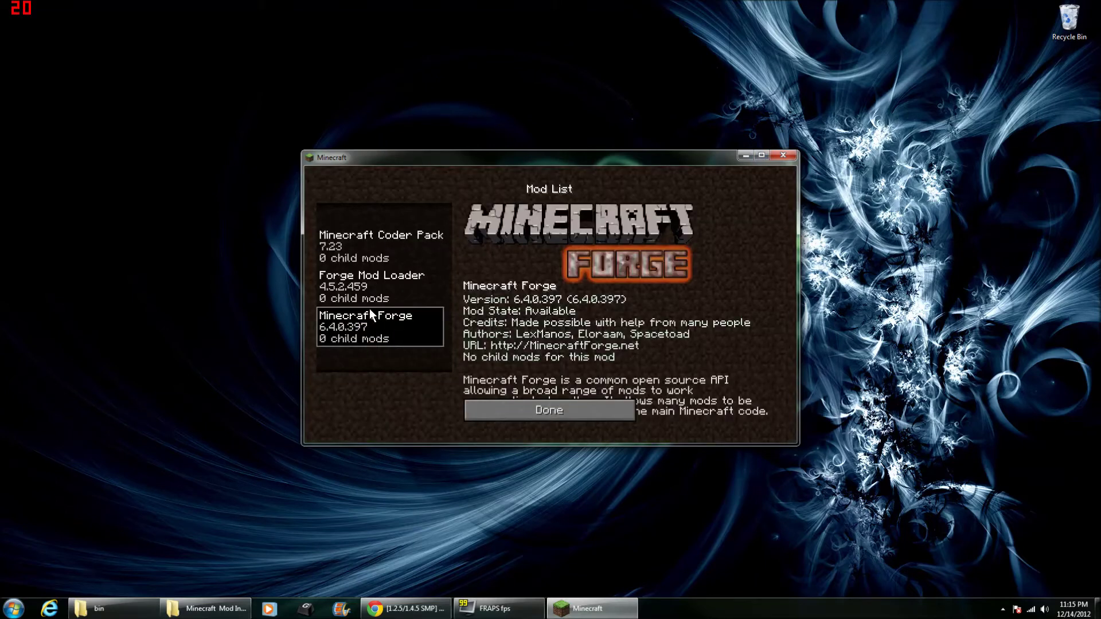
click(372, 281)
click(523, 410)
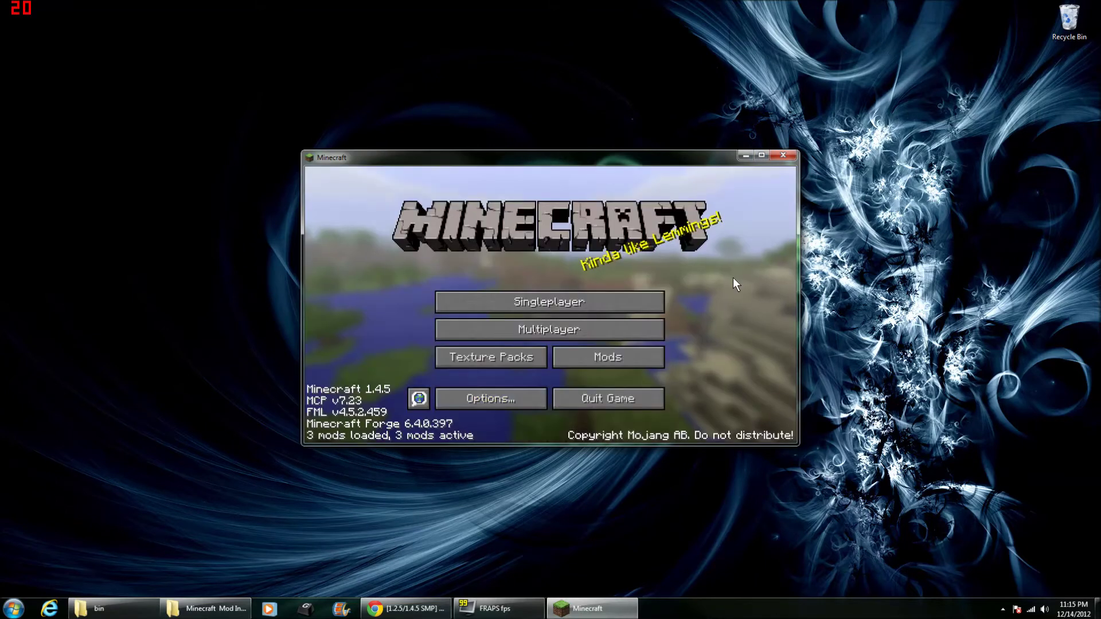
click(609, 397)
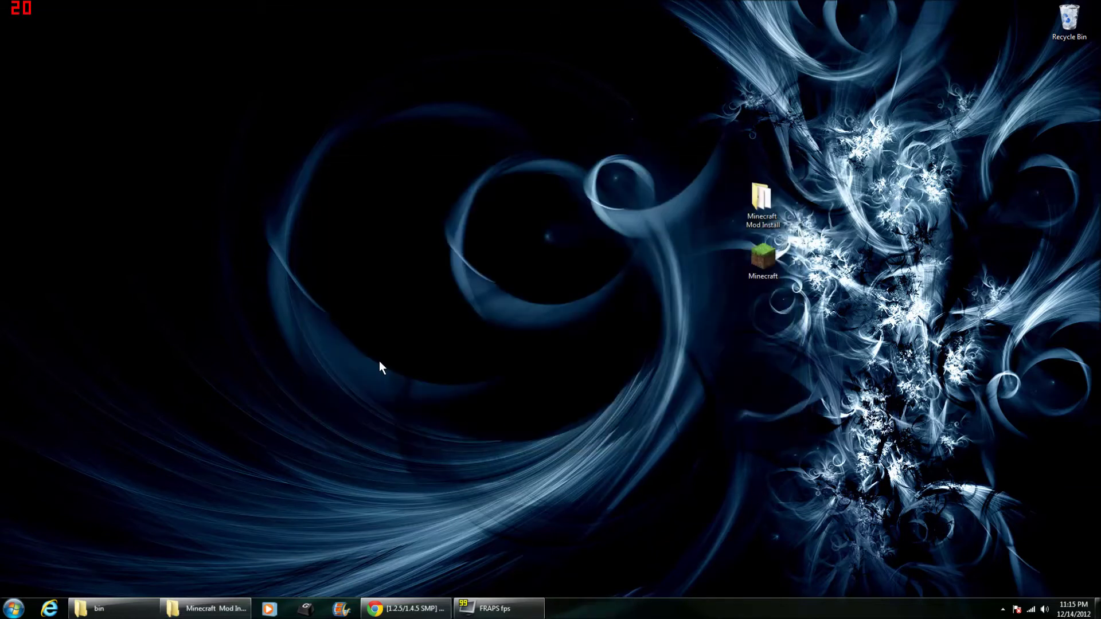
Bring up the .minecraft folder alongside the Minecraft Mod Install folder.
click(209, 610)
click(122, 609)
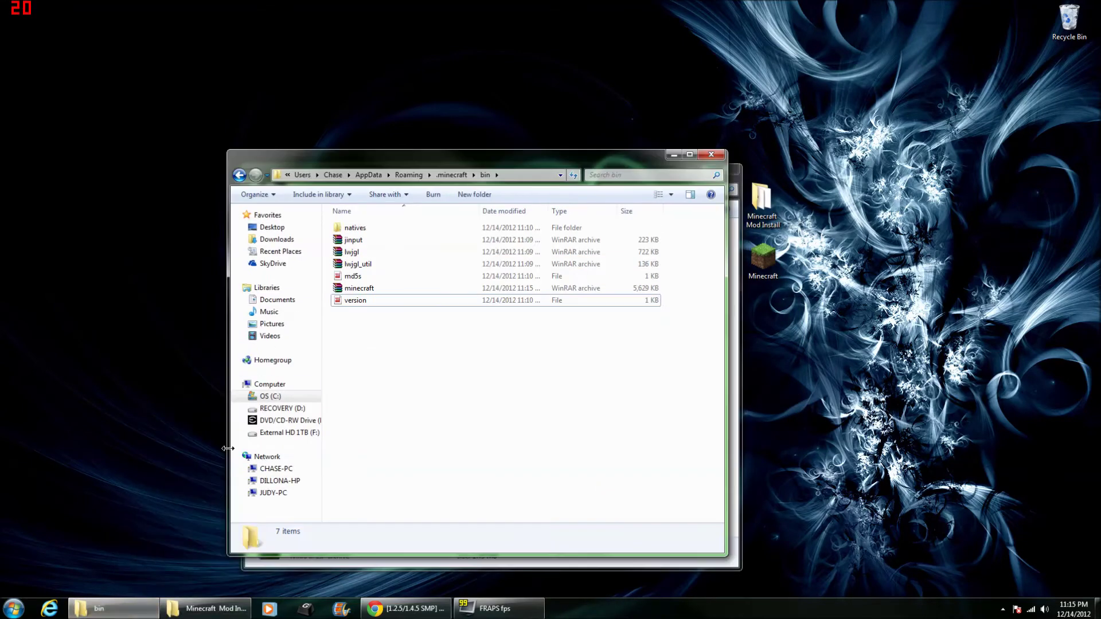
click(449, 175)
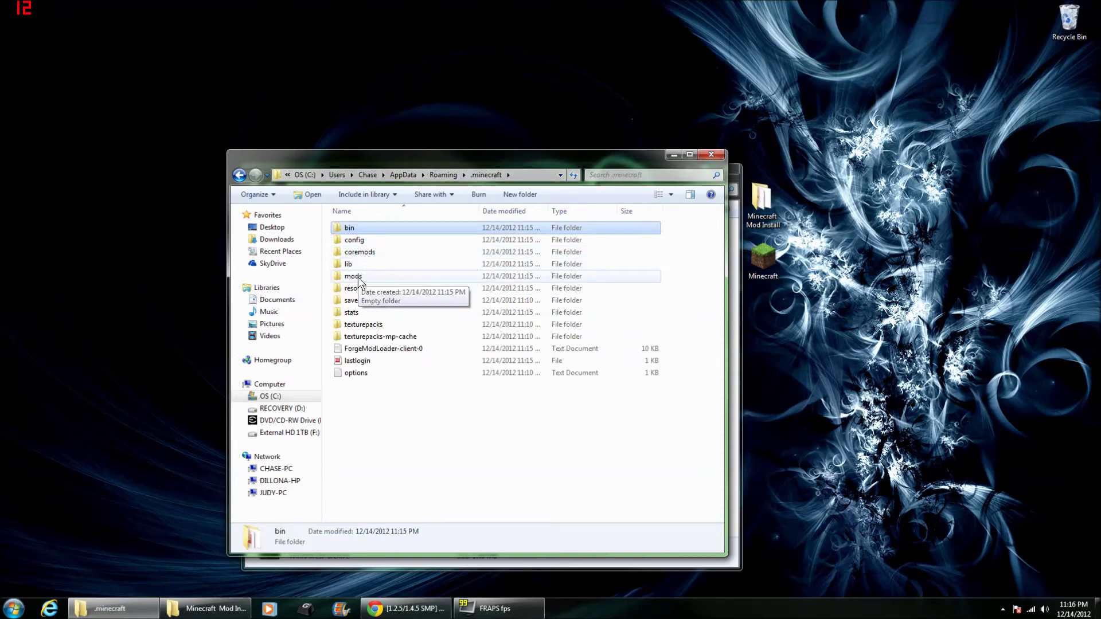
drag(281, 161, 46, 1)
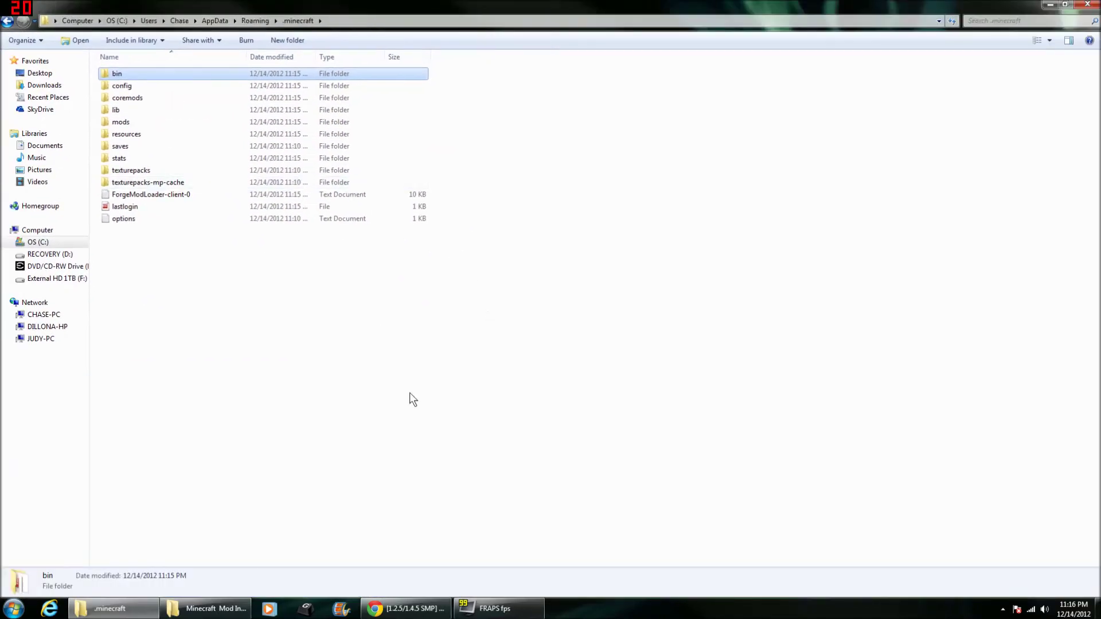
Move the CodeChickenCore and NotEnoughItems 1.4.3.3 archives into the coremods folder.
click(206, 608)
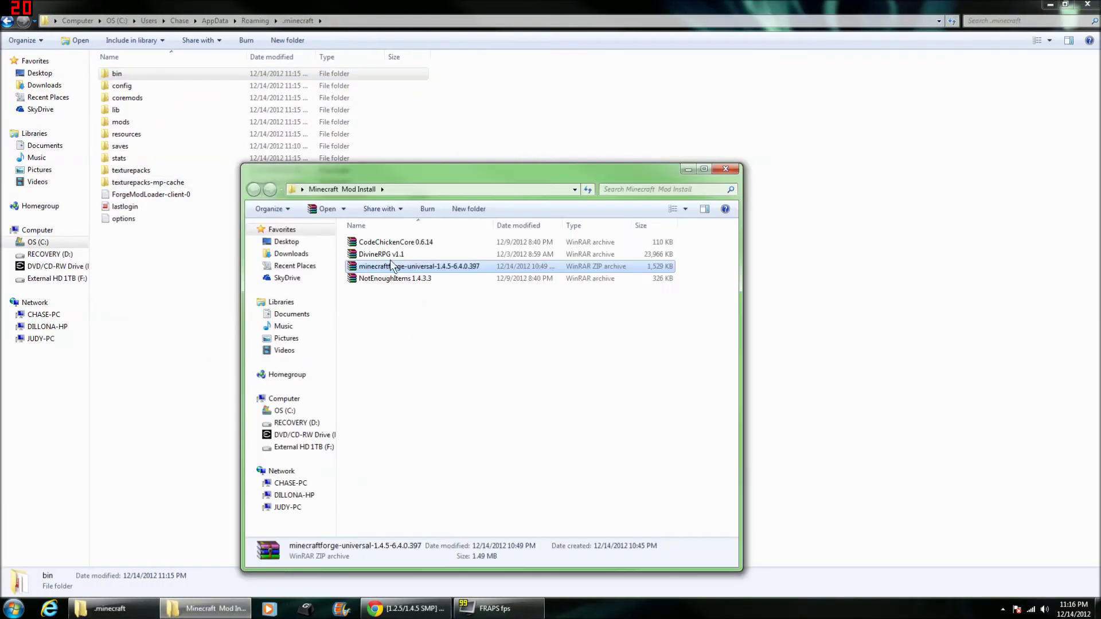
click(393, 246)
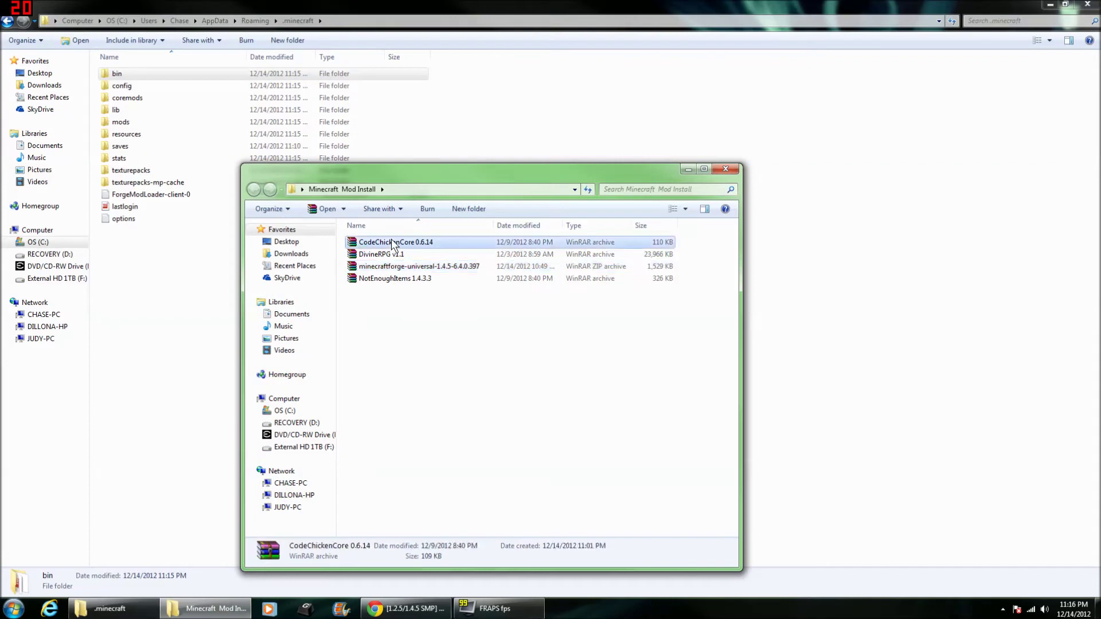
ctrl+click(389, 280)
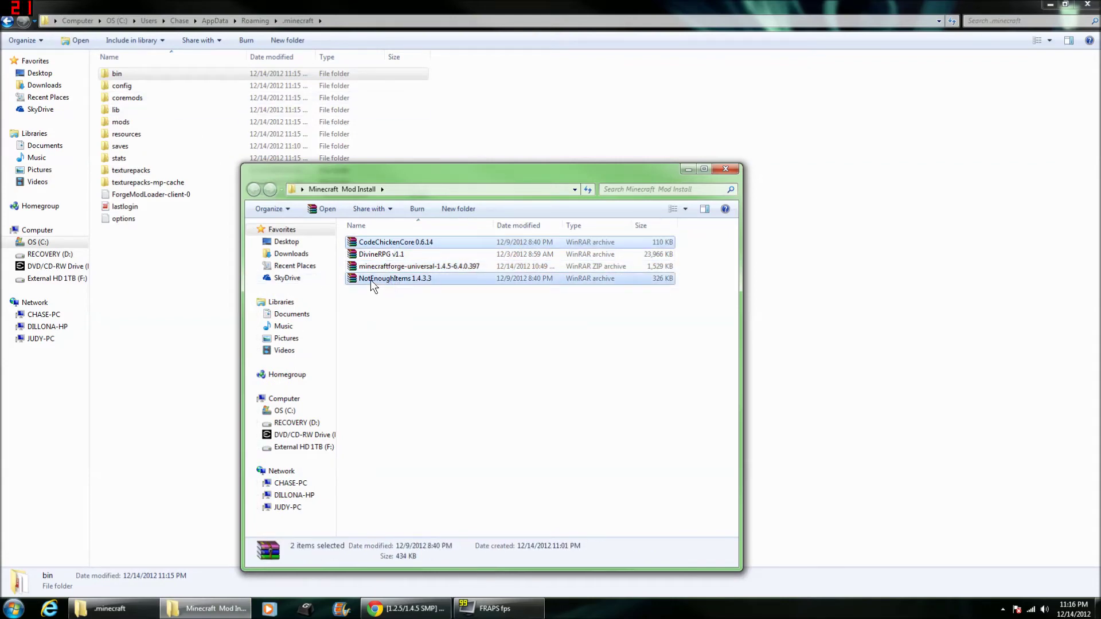
drag(373, 281, 137, 101)
double_click(138, 99)
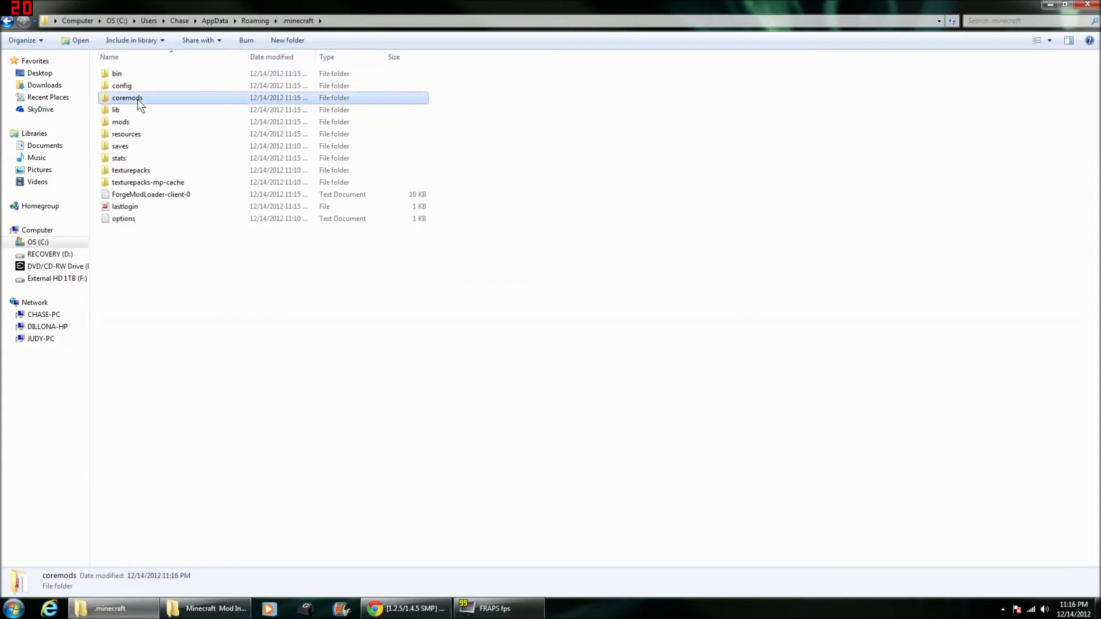
click(8, 21)
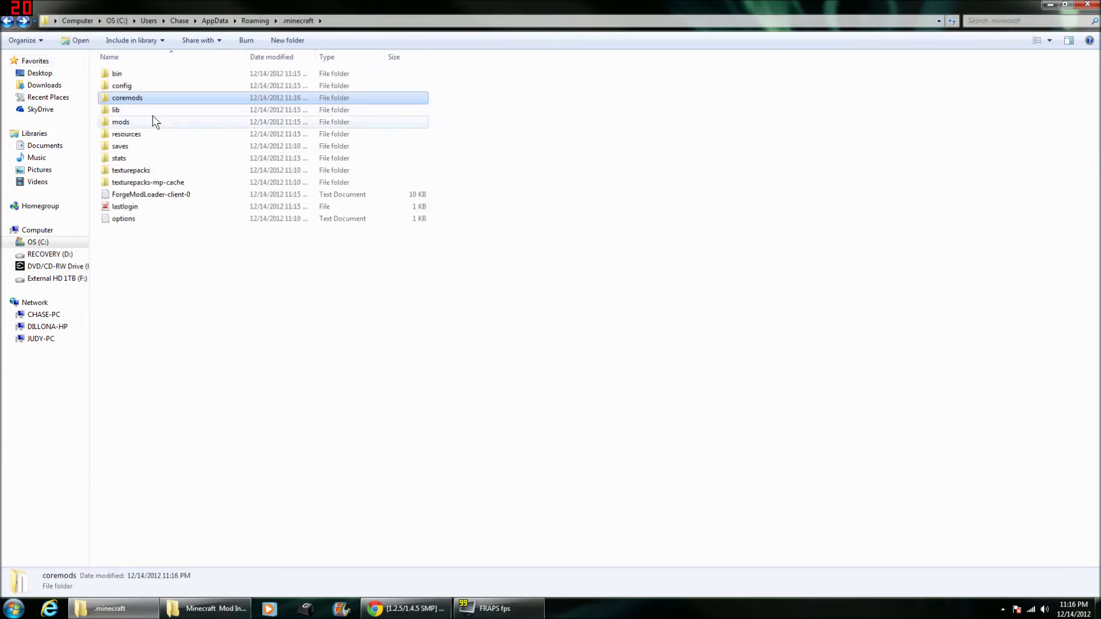
Move the DivineRPG v1.1 archive into the mods folder and close it.
click(241, 609)
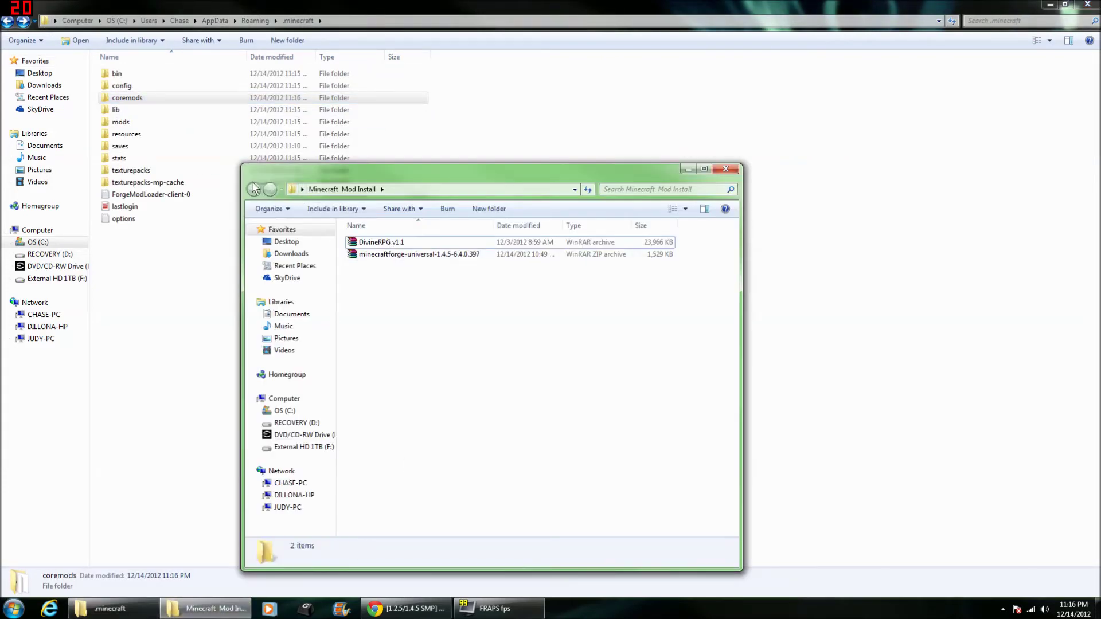
drag(382, 242, 131, 122)
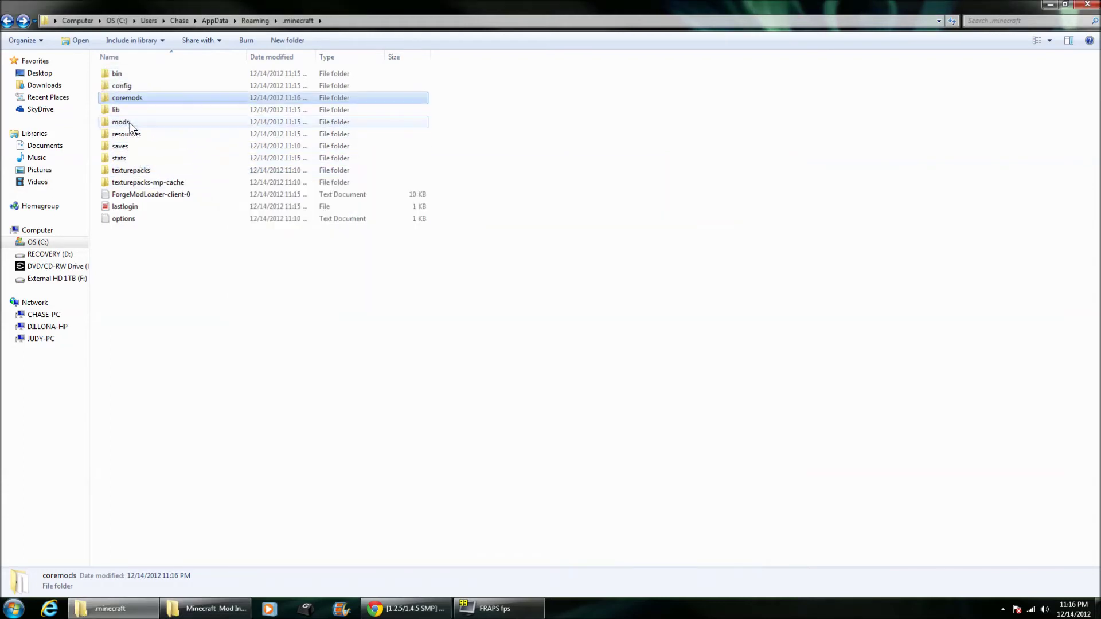
double_click(123, 122)
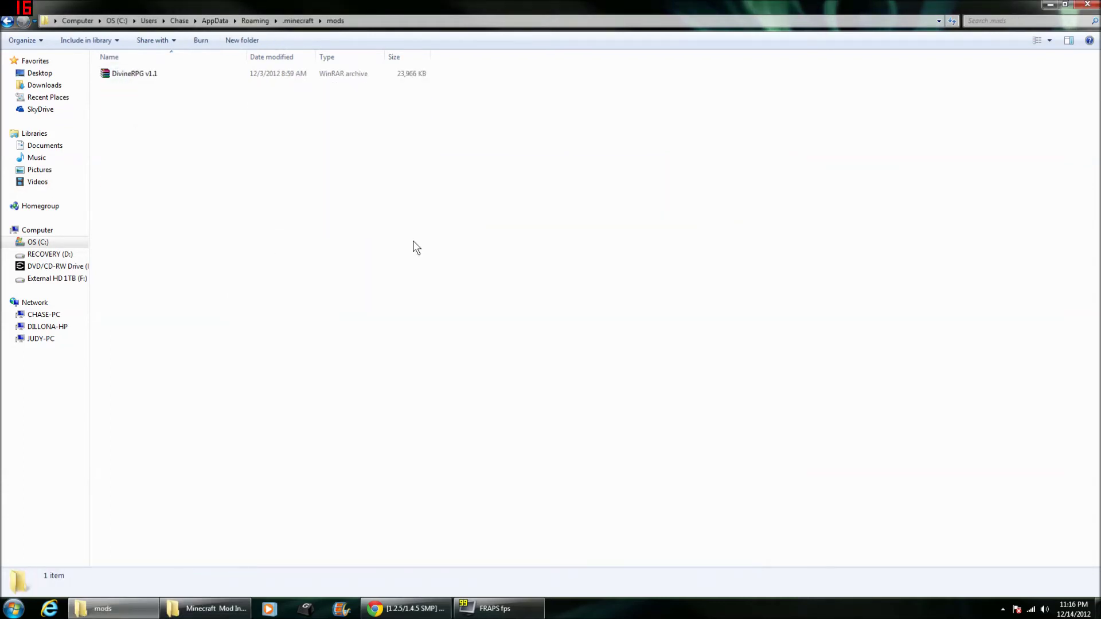
click(1087, 4)
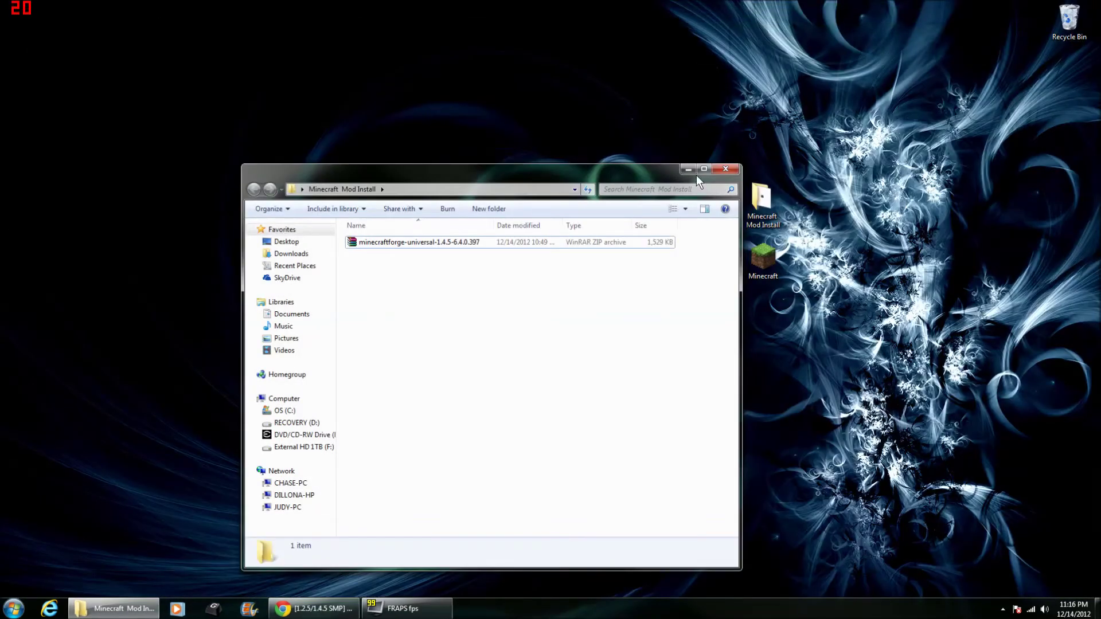
Launch Minecraft, log in and maximize the game window.
click(724, 170)
double_click(763, 259)
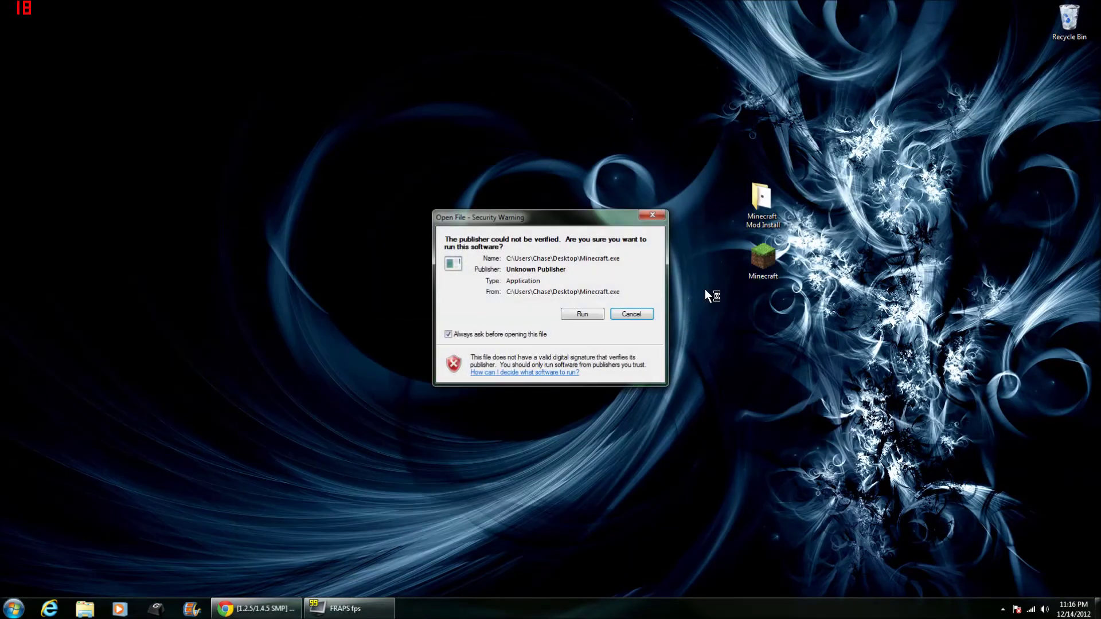
click(581, 314)
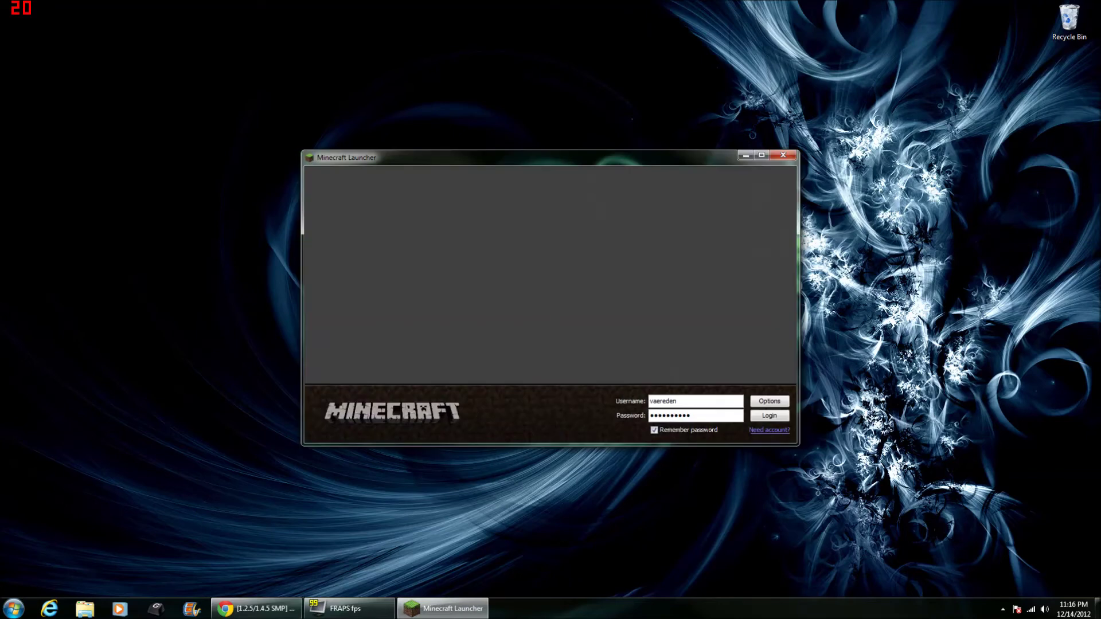
click(765, 416)
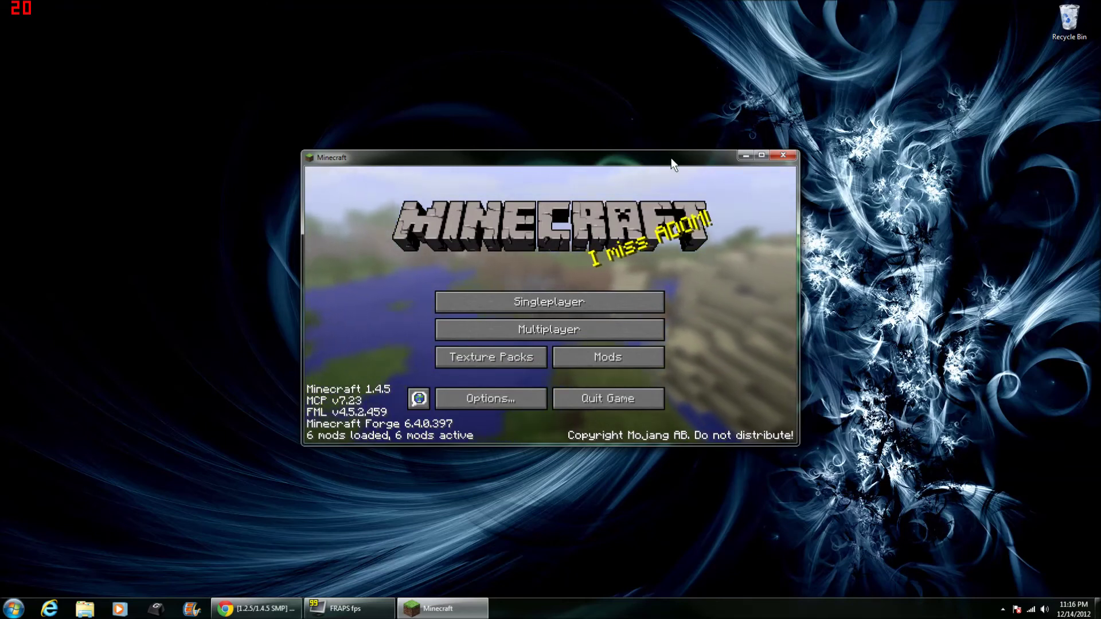
double_click(687, 157)
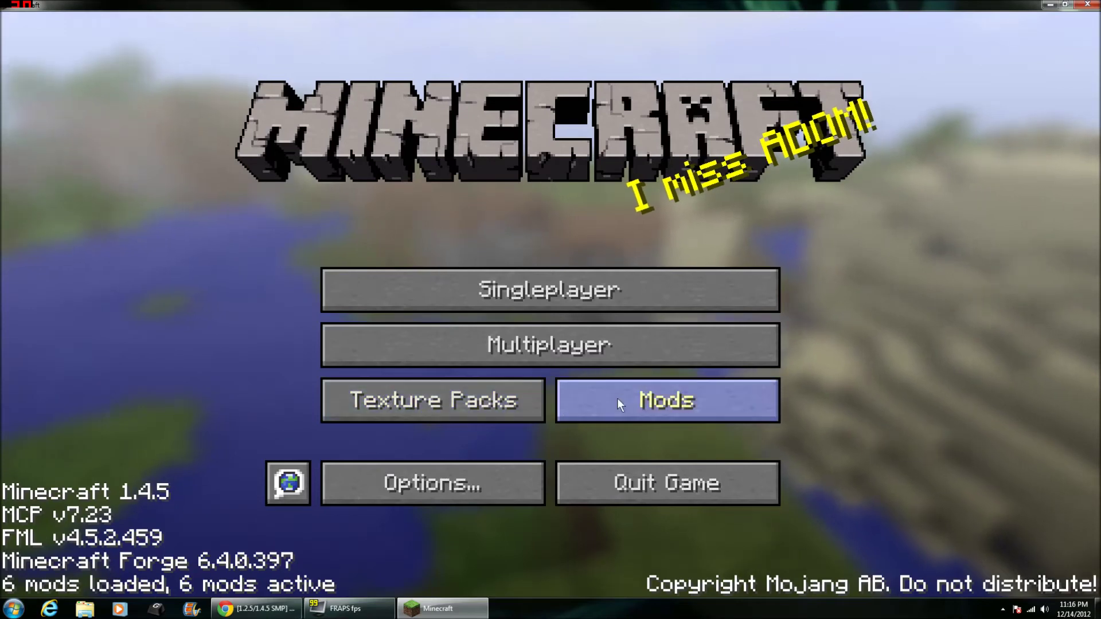
Check CodeChicken Core, Not Enough Items and DivineRPG in Mods, then start a new singleplayer world.
click(619, 405)
click(129, 367)
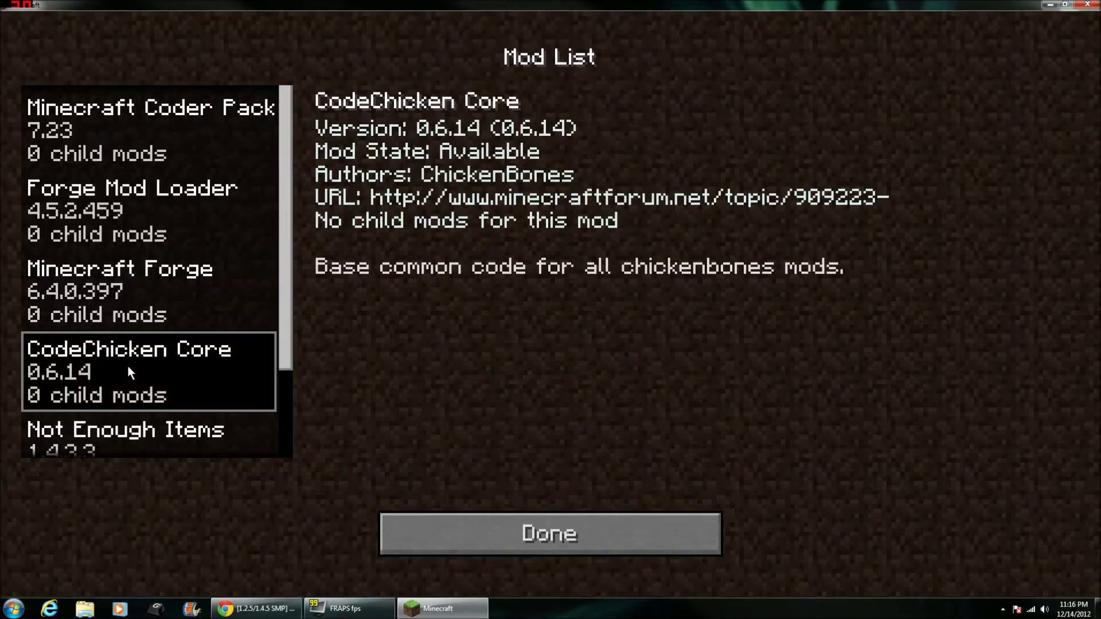
scroll(157, 353, down, 3)
click(157, 335)
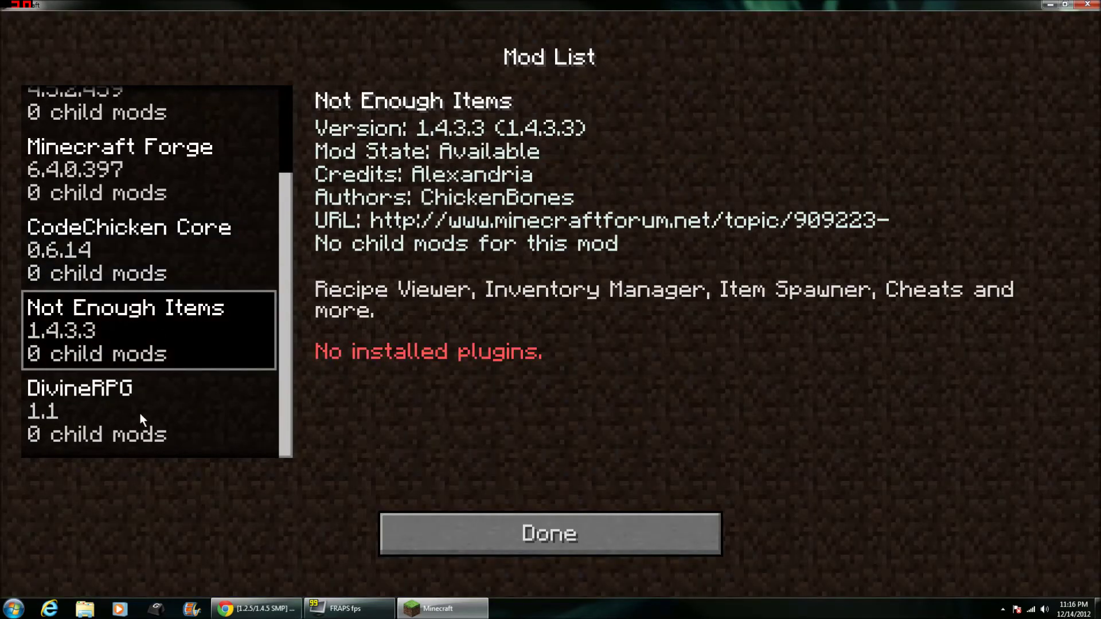
click(132, 424)
click(459, 522)
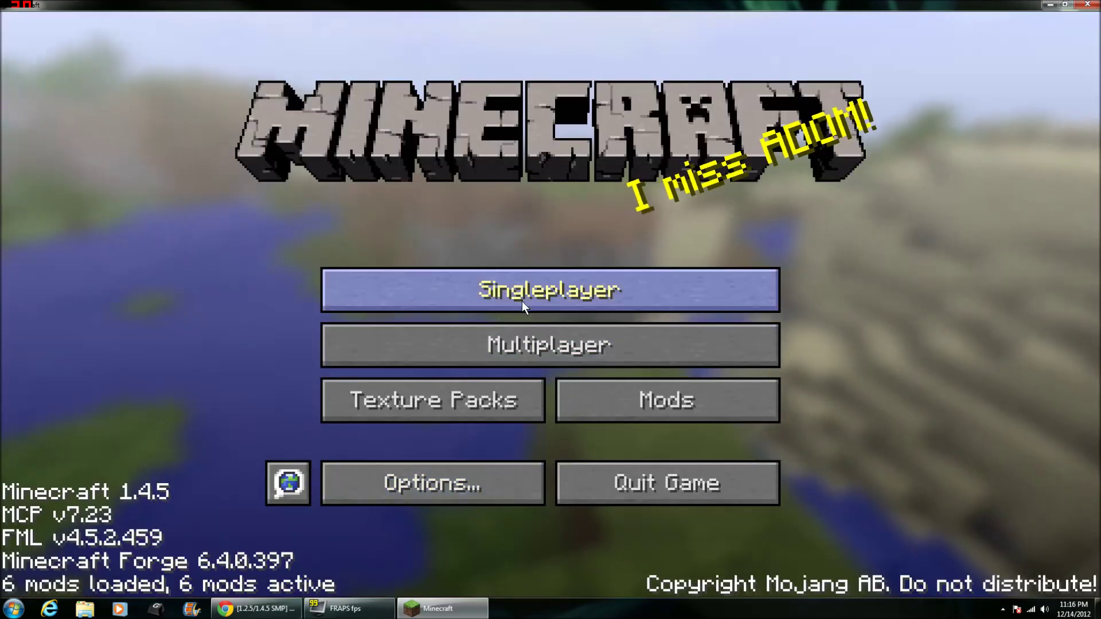
click(499, 290)
click(694, 494)
Generate the new singleplayer world and load into it.
click(344, 551)
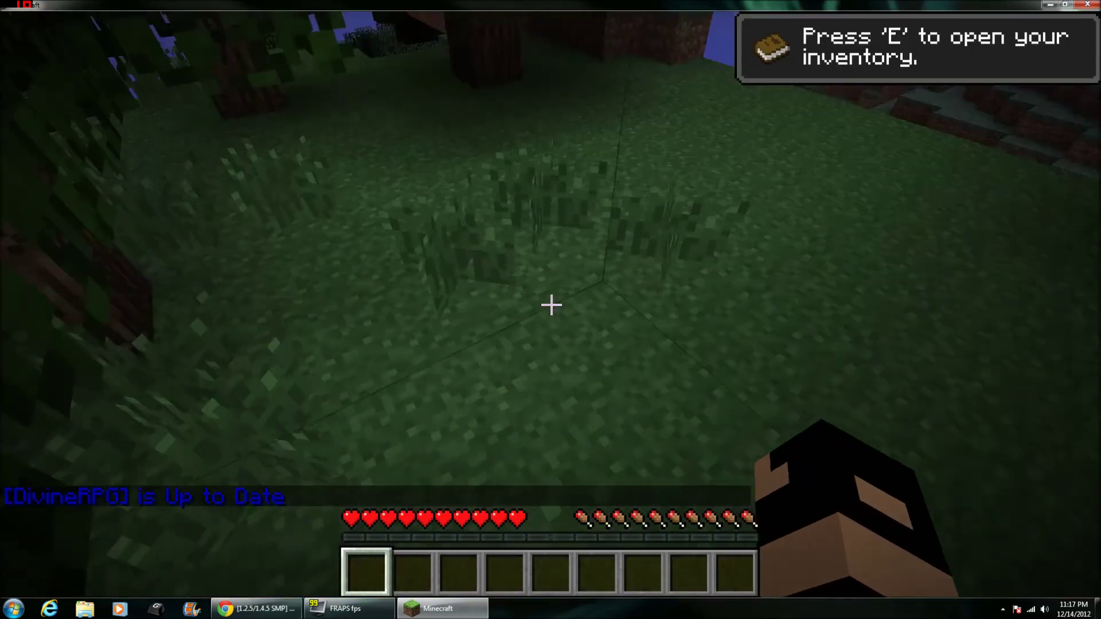
Search NEI for 'crab' and give four 64-stacks of Crab Claw to the hotbar.
key(e)
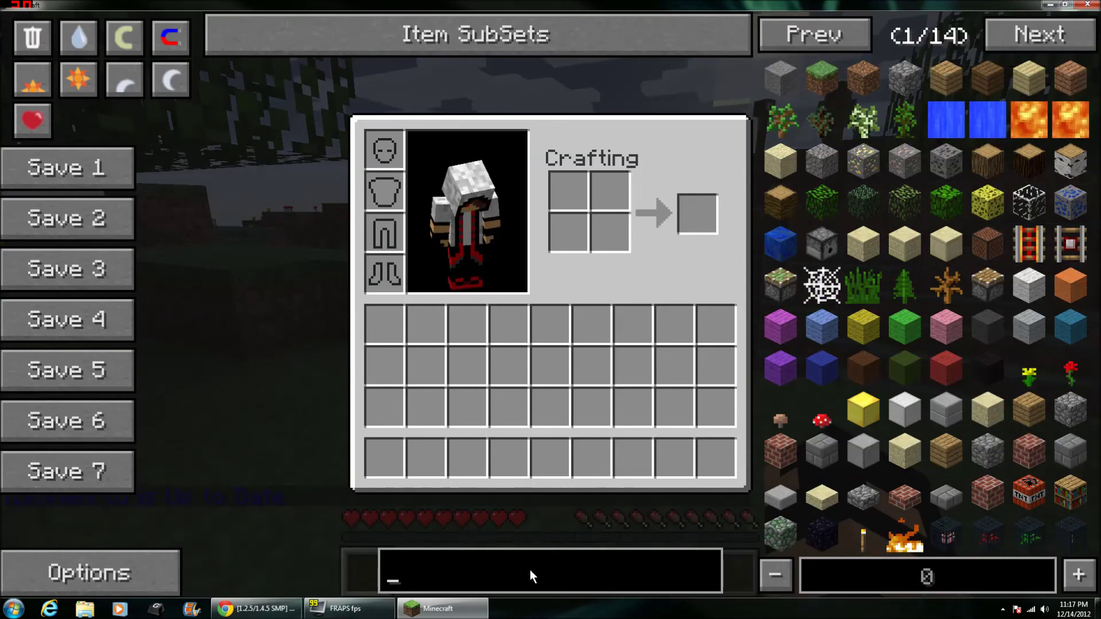
text(crab)
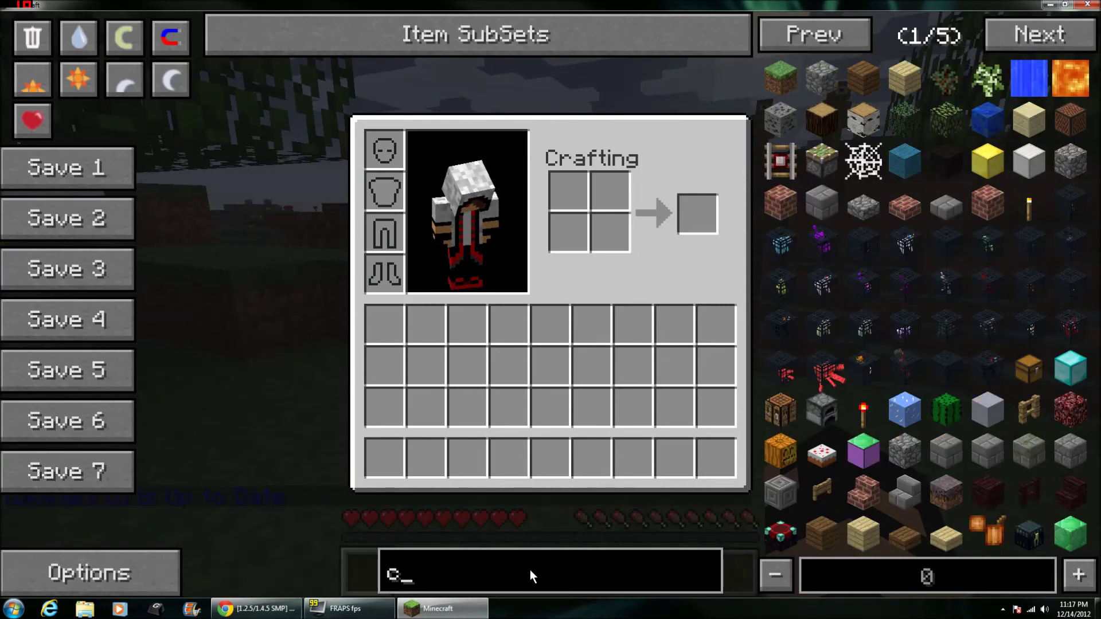
click(1028, 83)
click(1028, 83)
click(1028, 83)
click(1028, 84)
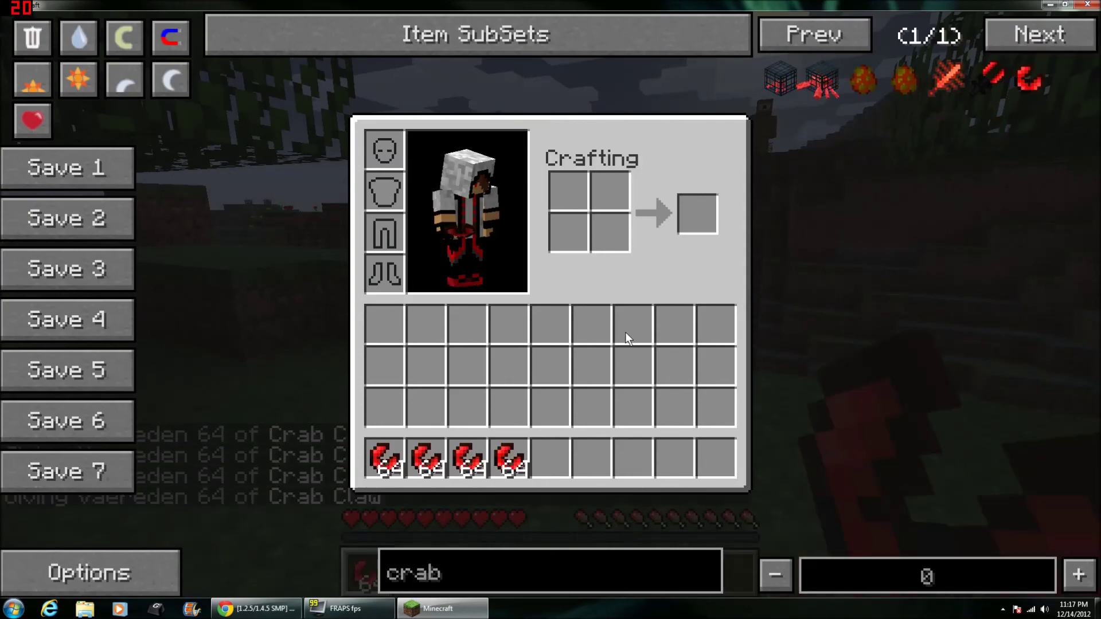
key(e)
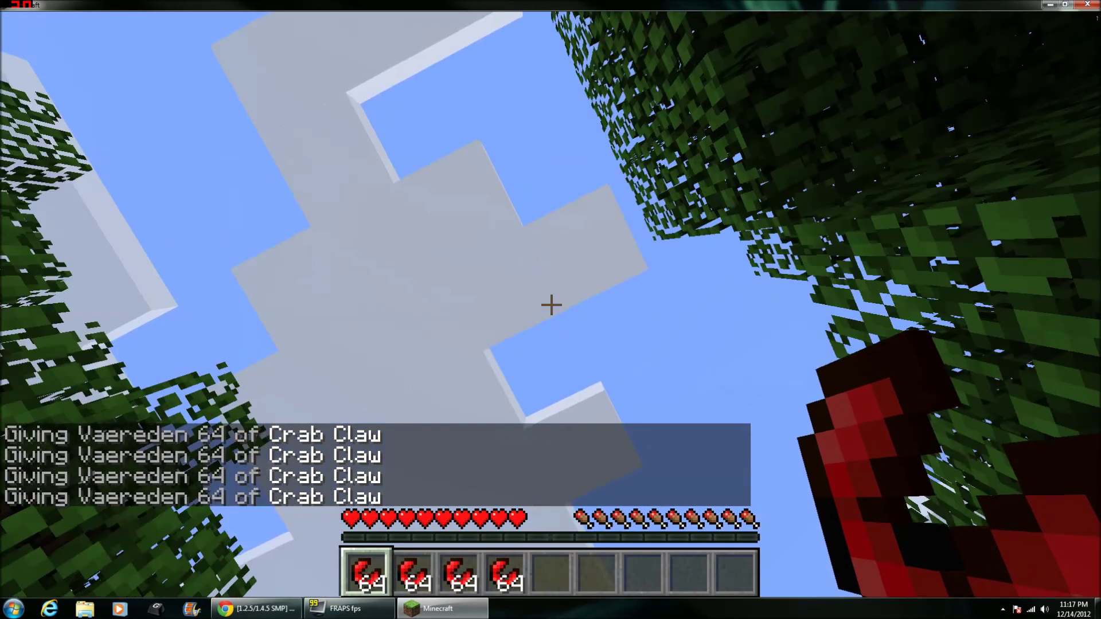
Throw several Crab Claws so they land on the grass.
right_click(551, 305)
right_click(550, 305)
right_click(550, 305)
right_click(550, 306)
right_click(551, 305)
right_click(550, 305)
right_click(550, 305)
right_click(551, 305)
right_click(551, 305)
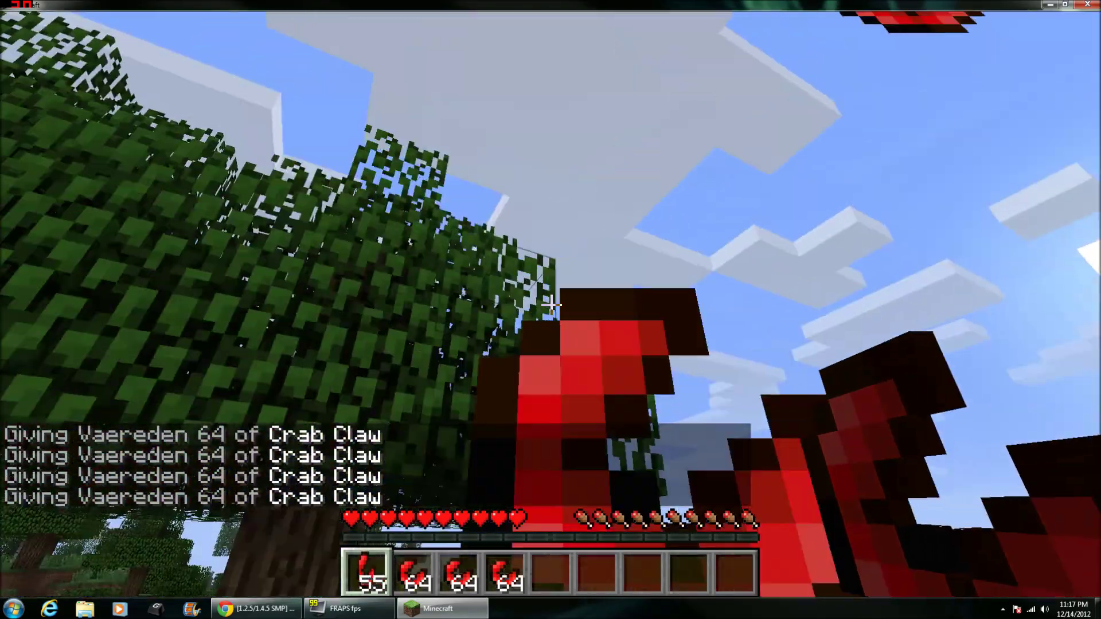
right_click(551, 306)
right_click(550, 305)
right_click(551, 305)
right_click(550, 305)
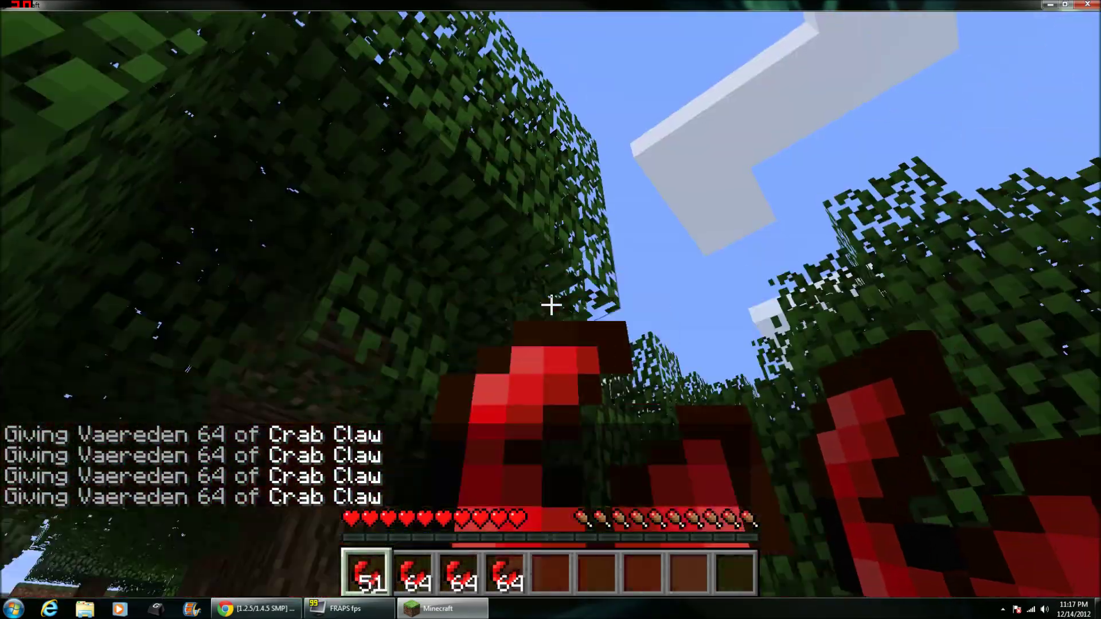
right_click(551, 306)
right_click(551, 305)
right_click(552, 305)
right_click(551, 305)
right_click(552, 305)
right_click(552, 306)
right_click(551, 305)
right_click(551, 306)
right_click(552, 305)
right_click(551, 306)
right_click(552, 305)
right_click(551, 305)
right_click(551, 305)
right_click(551, 305)
right_click(552, 305)
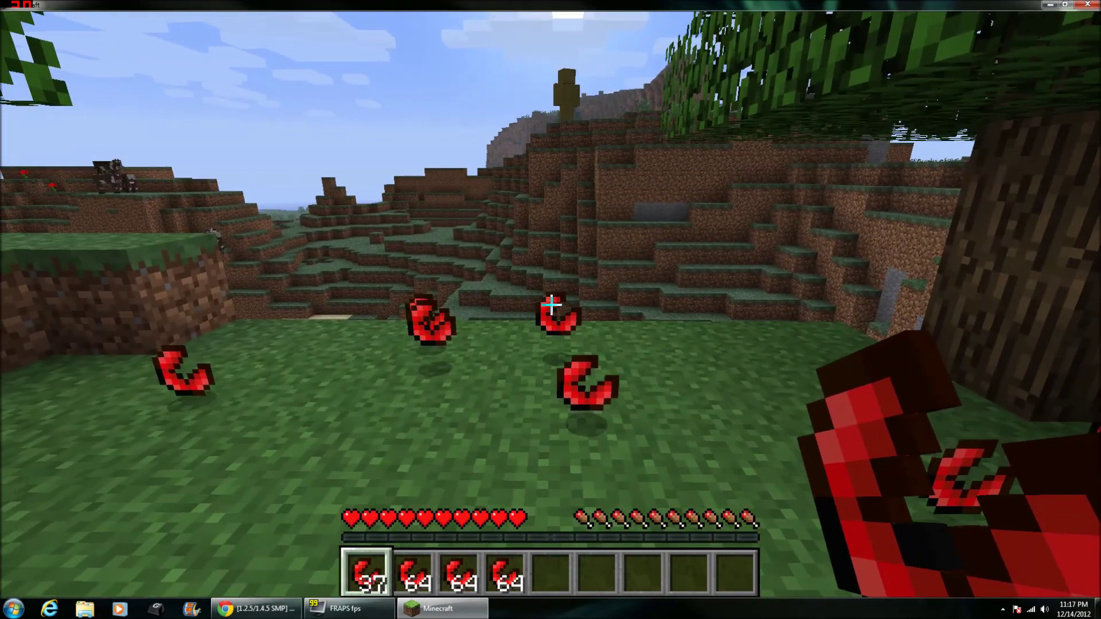